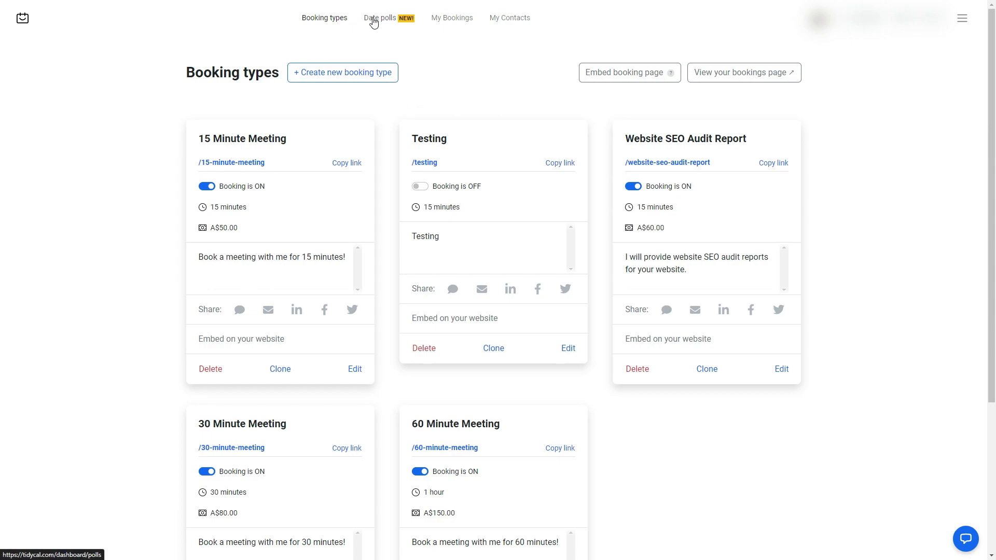
- Switch to the Date polls page to view the 2023 Affiliate Webinar poll
click(393, 19)
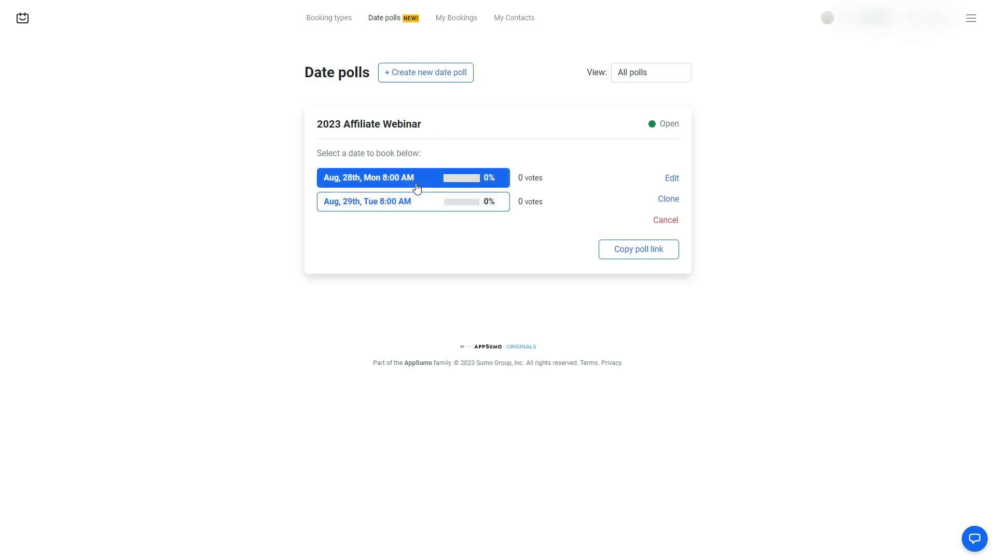
- Open the 2023 Affiliate Webinar poll for editing and look over its slug, description and date times
click(668, 179)
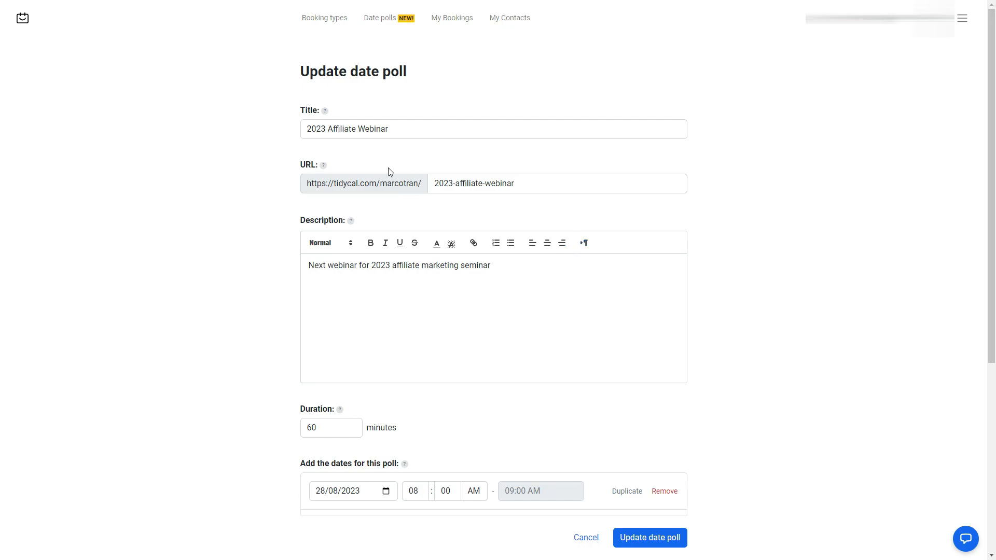
triple_click(537, 188)
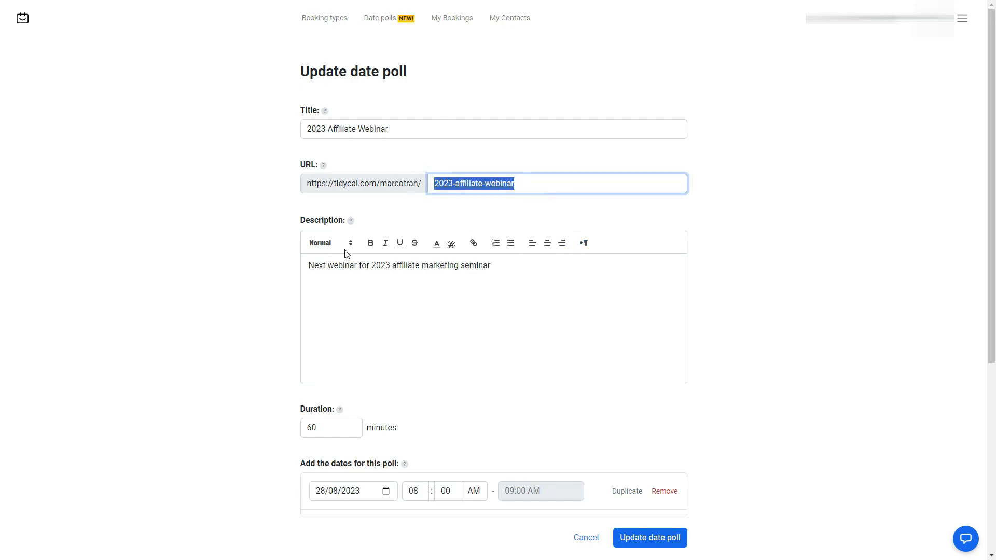
click(504, 276)
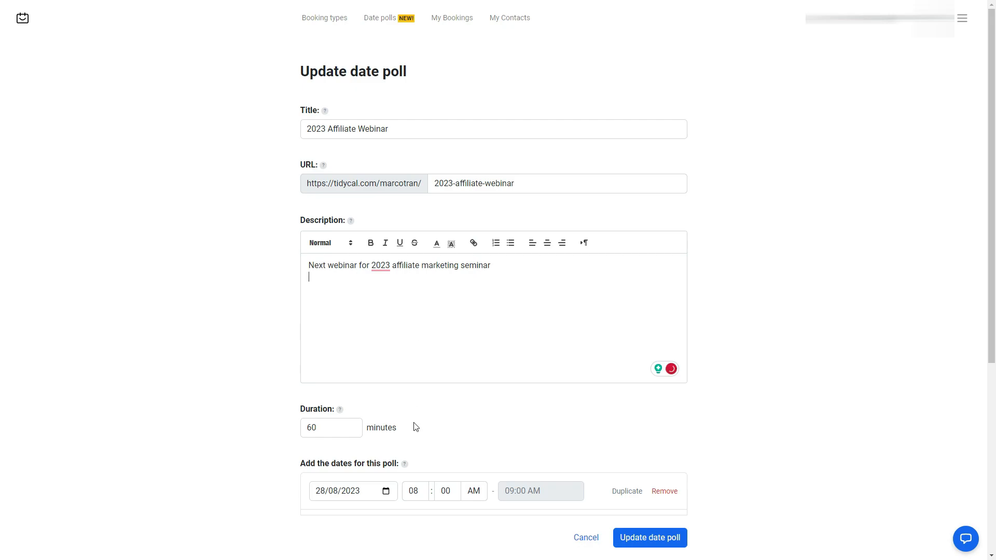
scroll(415, 427, down, 2)
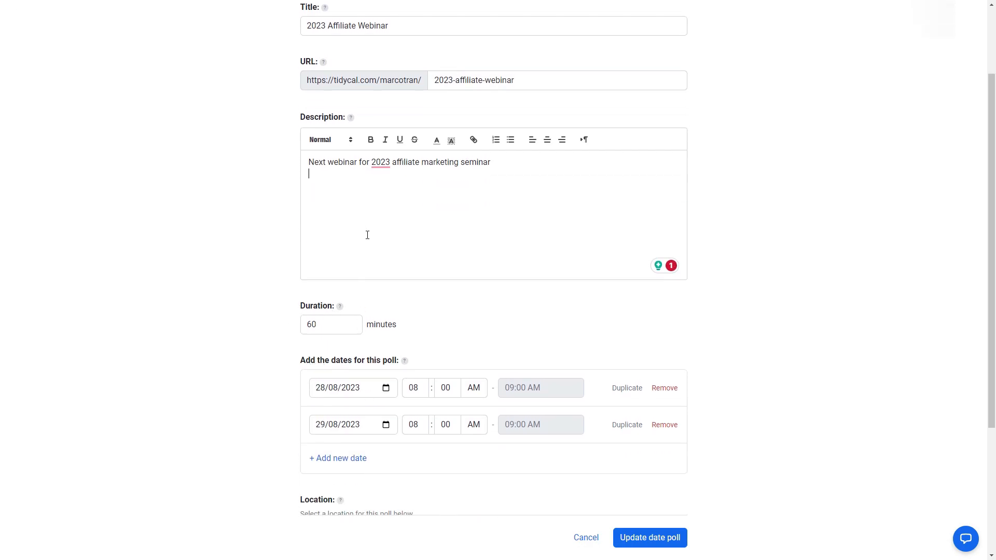
scroll(367, 235, up, 2)
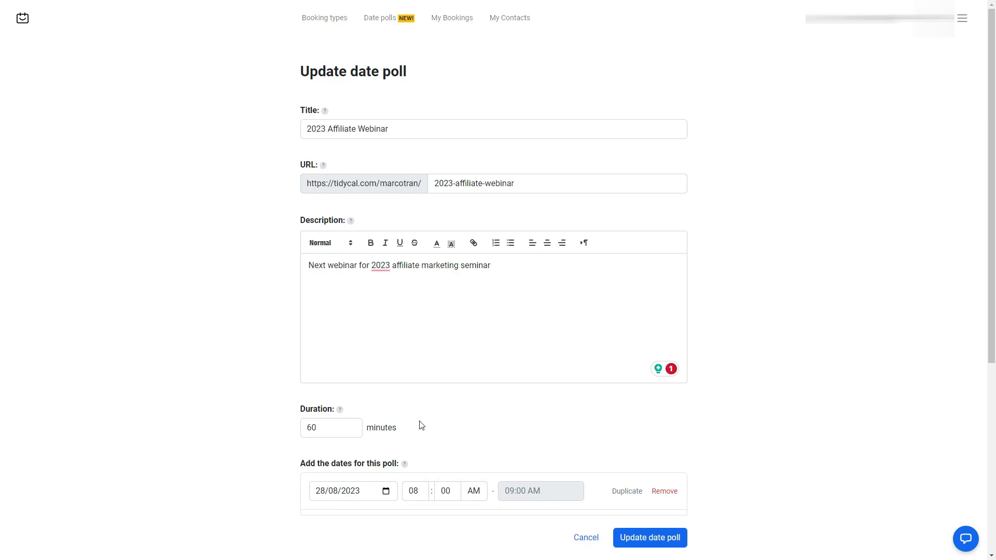
scroll(421, 425, down, 3)
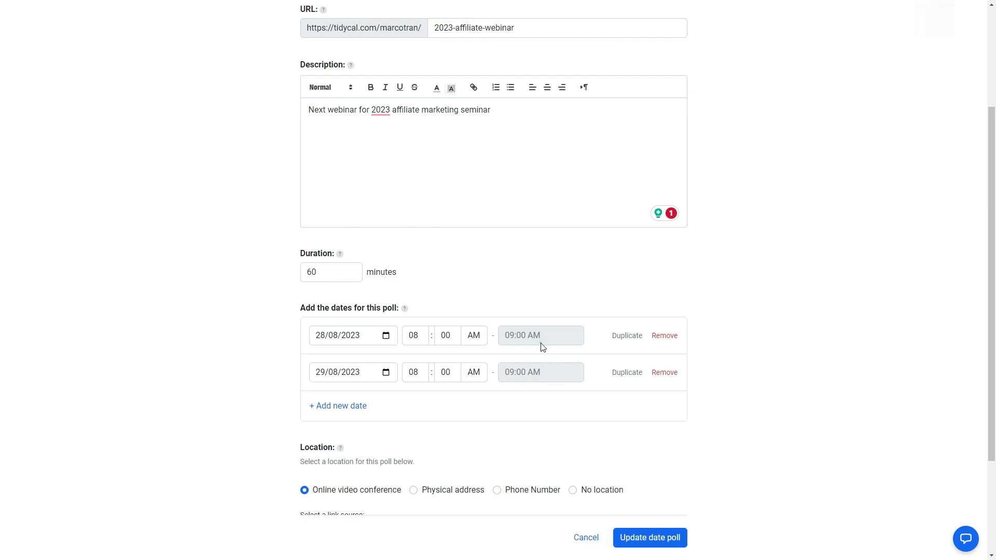
mouse_move(499, 329)
mouse_down()
mouse_move(555, 341)
mouse_move(512, 332)
mouse_up()
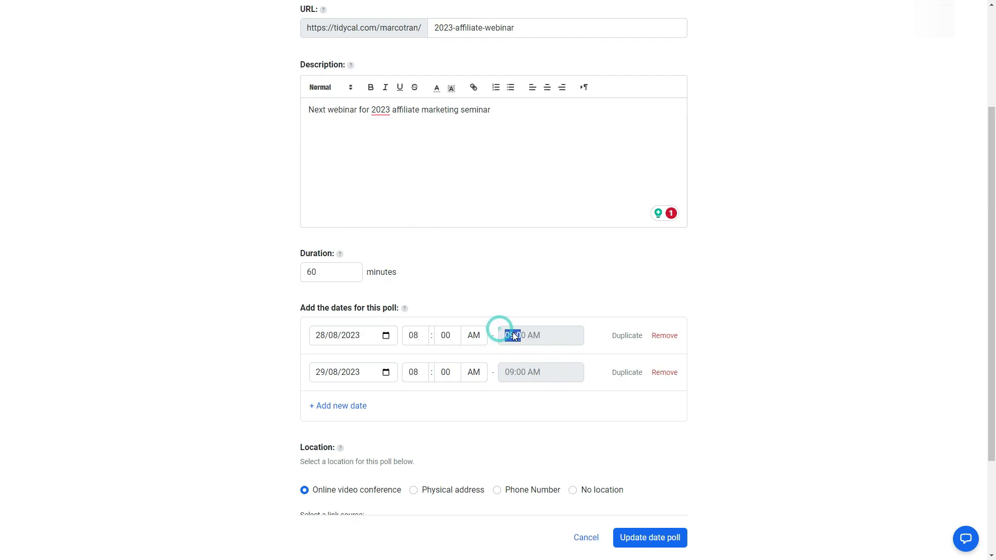
double_click(554, 335)
click(543, 369)
- Change the poll duration to 30 minutes, then set it back to 60 minutes
drag(335, 275, 295, 275)
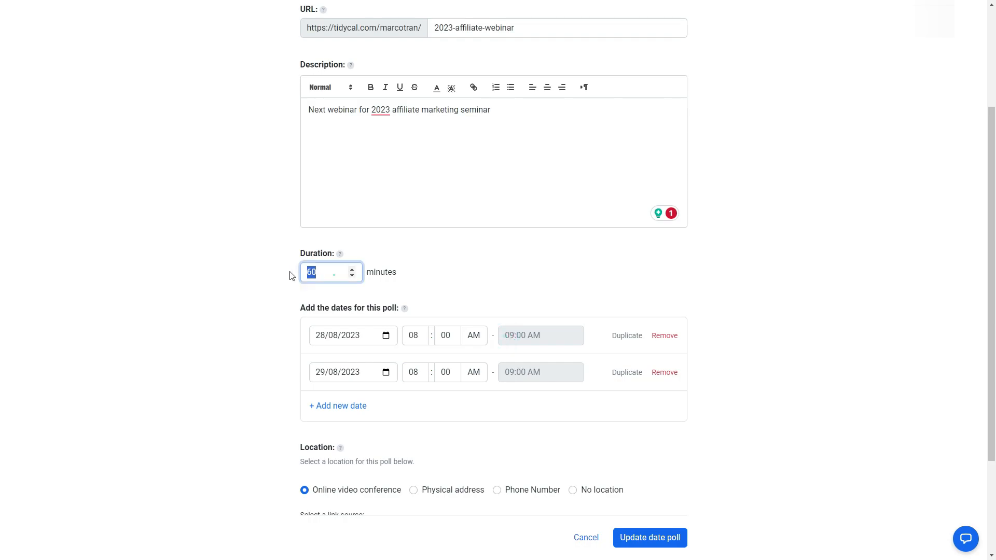
text(3)
click(481, 294)
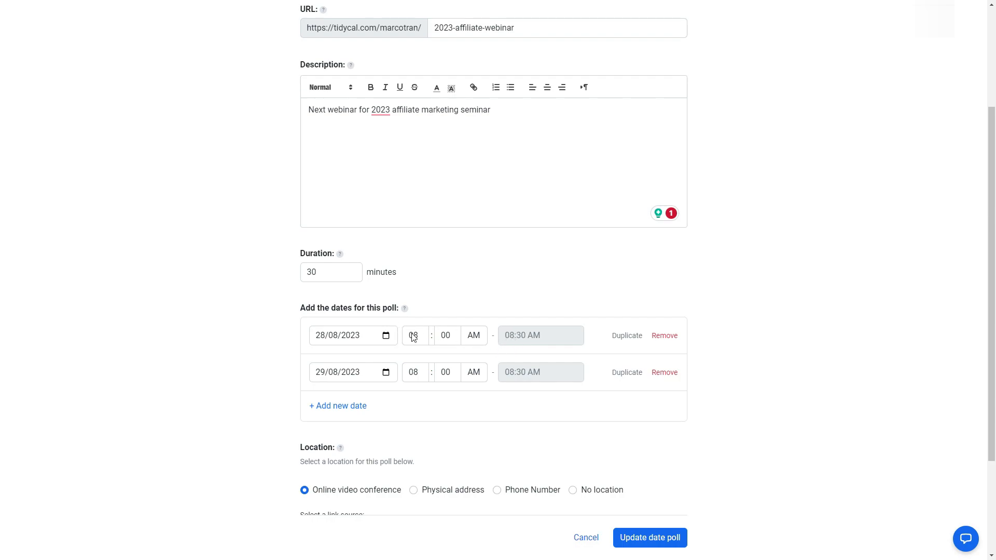
double_click(340, 277)
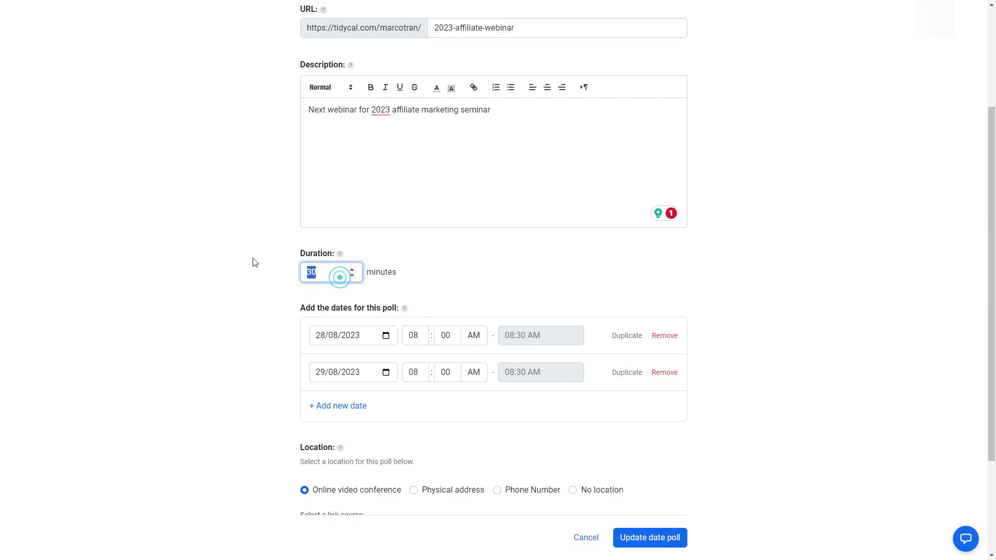
text(6)
click(477, 281)
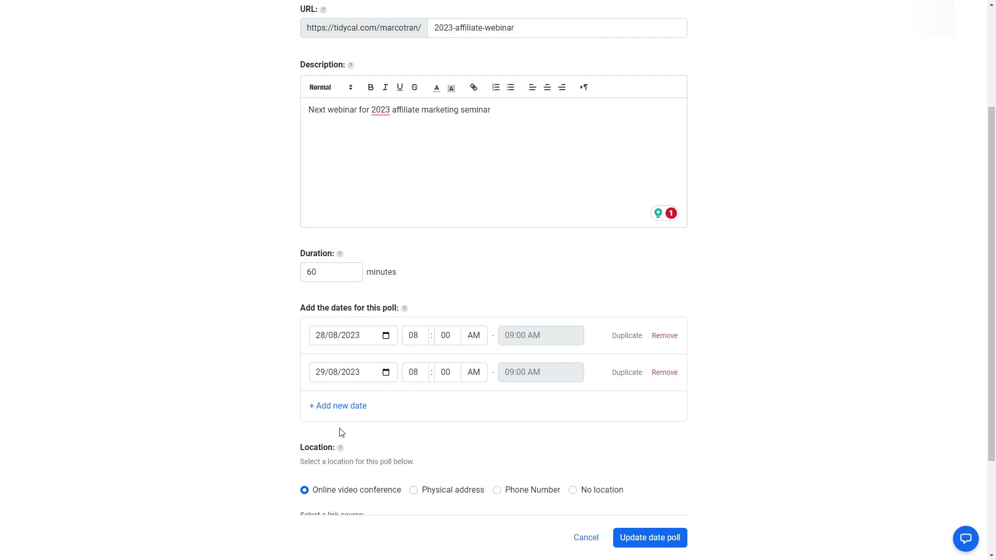
- Add a third poll date, 30 August 2023, starting at 10:00 AM
click(337, 405)
click(389, 410)
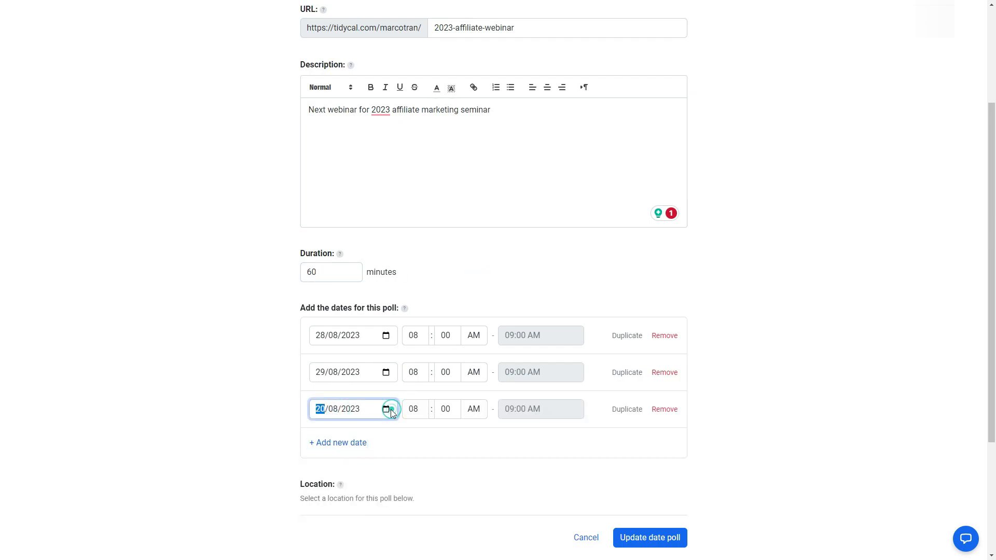
click(390, 411)
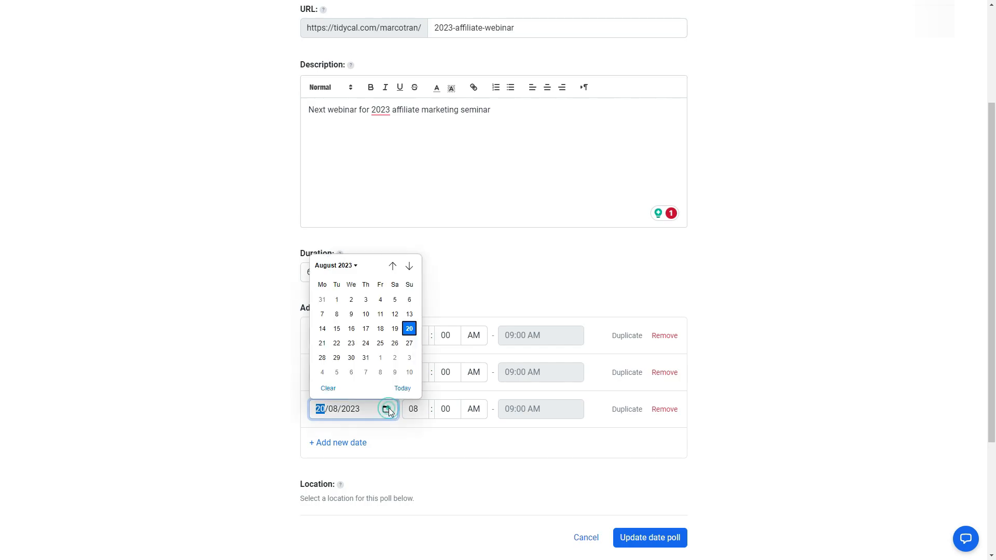
click(377, 347)
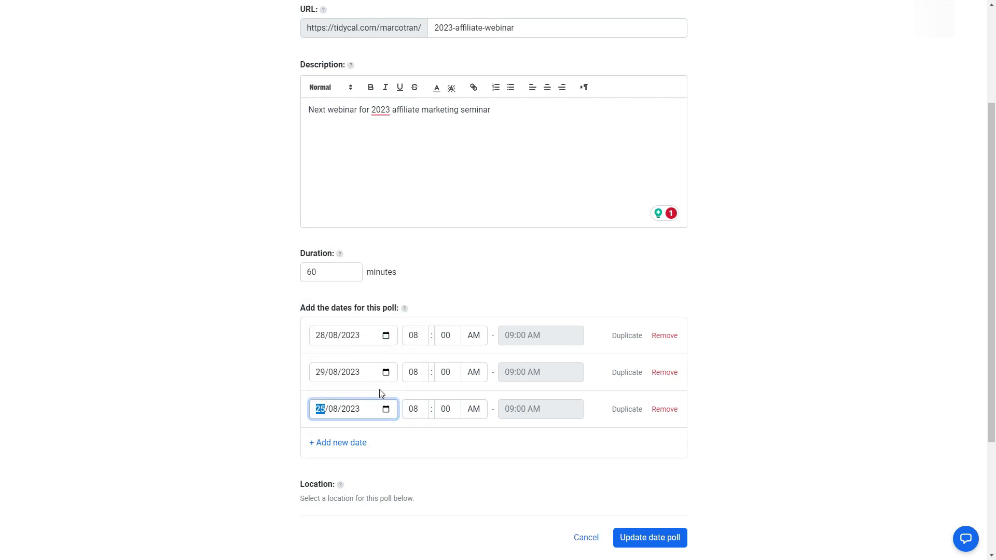
click(388, 409)
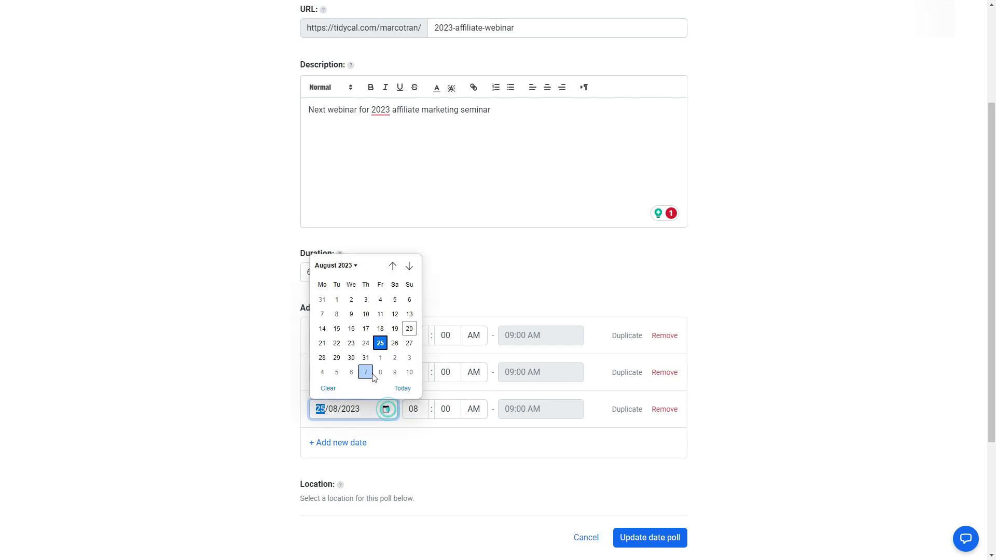
click(348, 358)
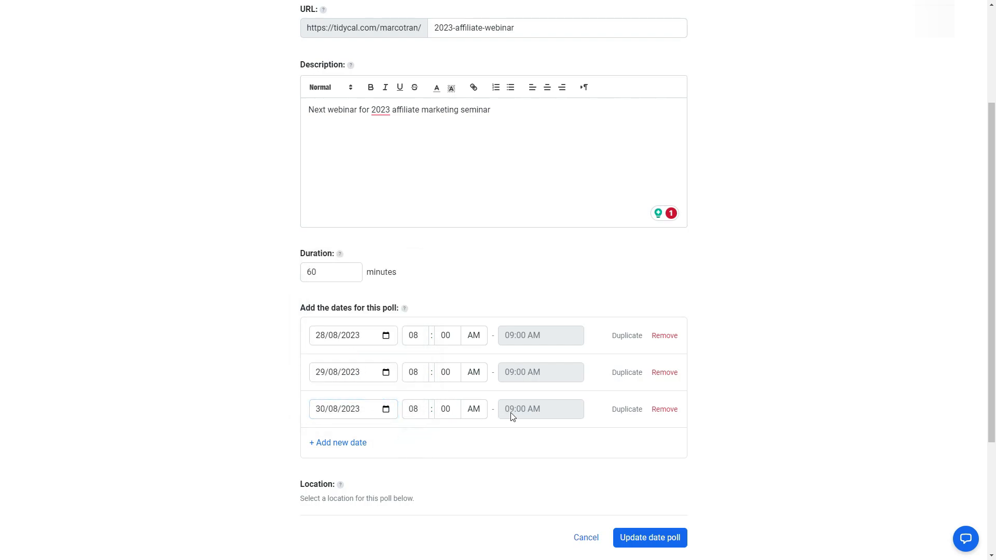
click(412, 411)
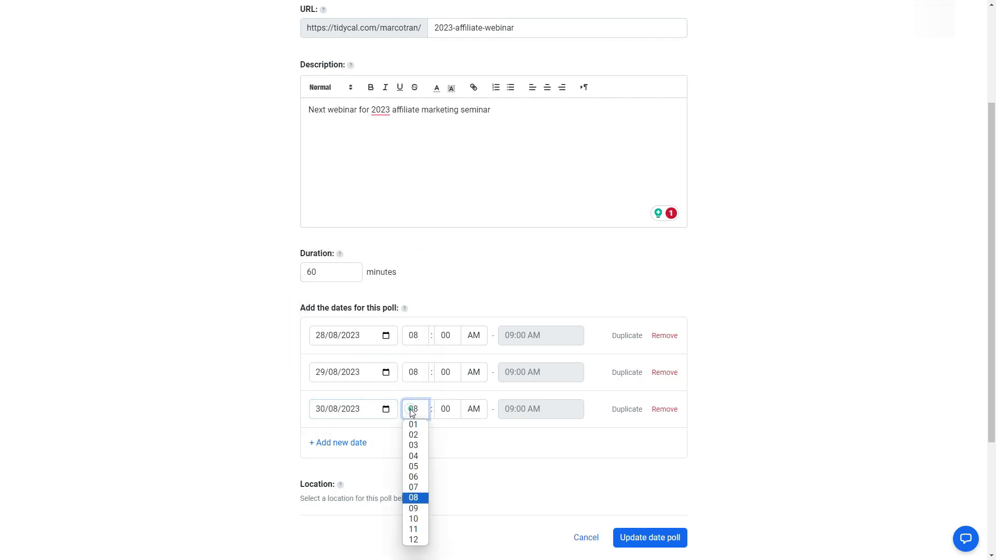
click(416, 519)
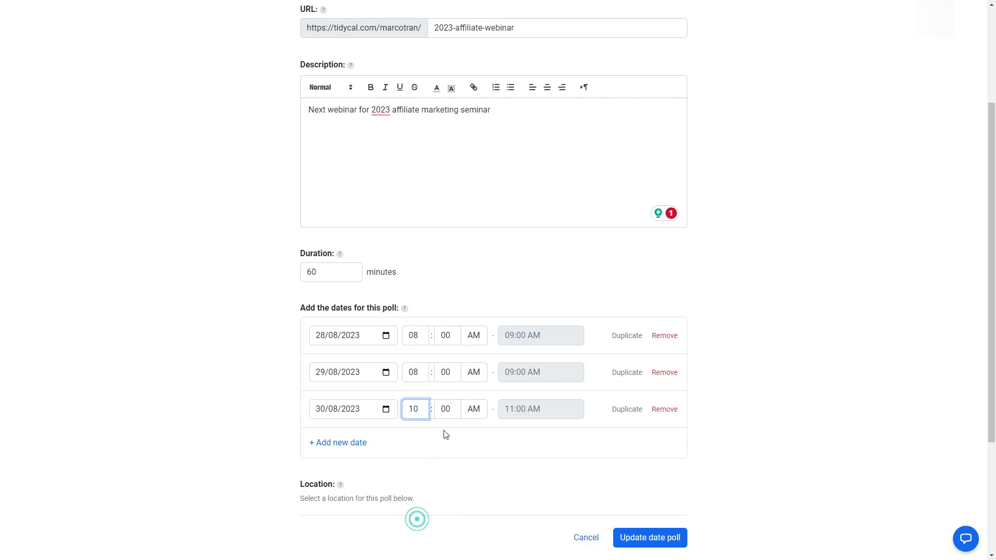
click(532, 434)
- Keep Google Meet as the video link source and save the updated date poll
scroll(464, 453, down, 3)
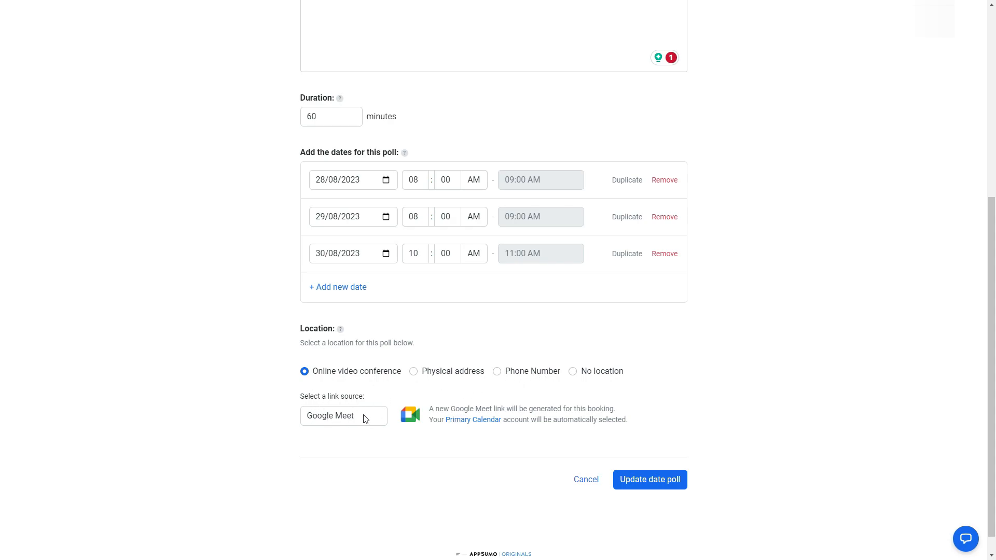
click(333, 419)
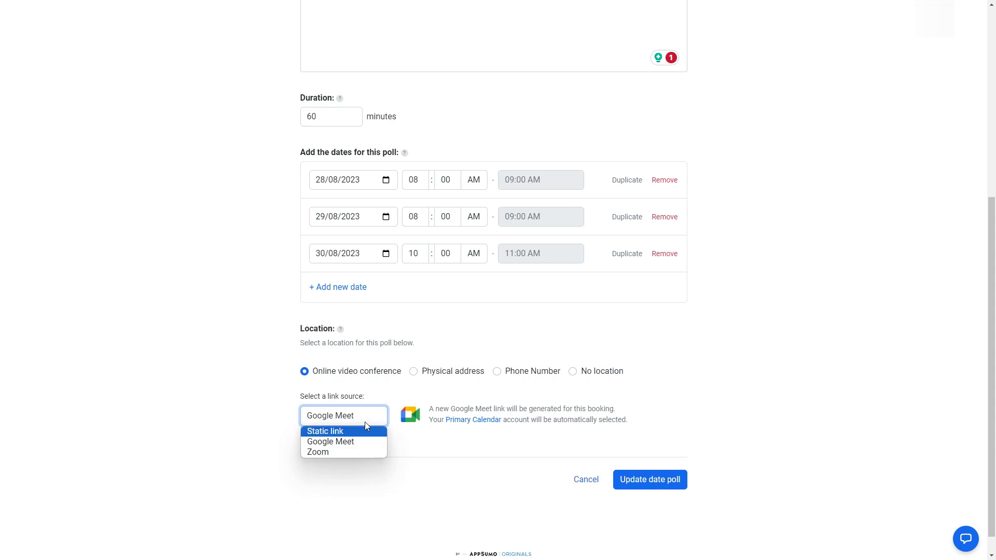
click(347, 441)
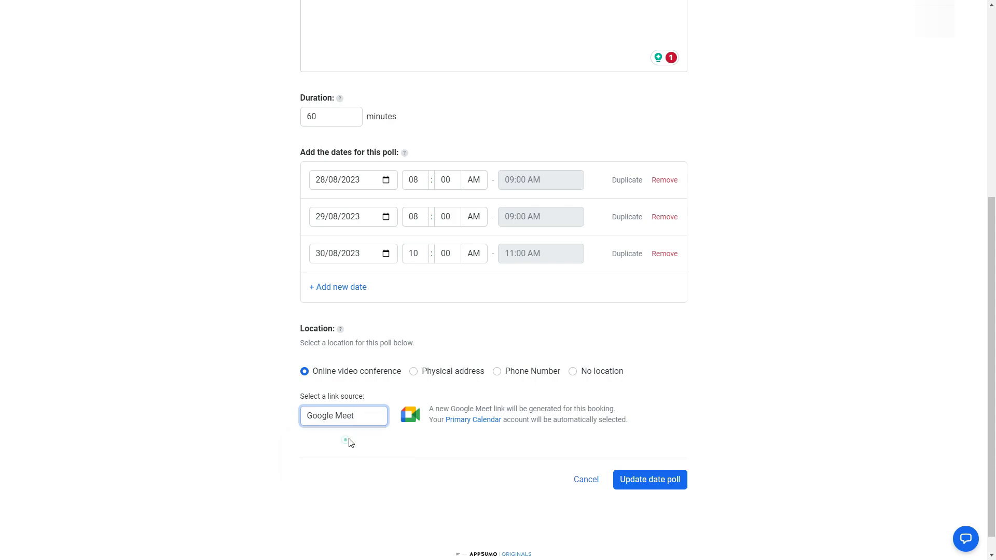
click(660, 481)
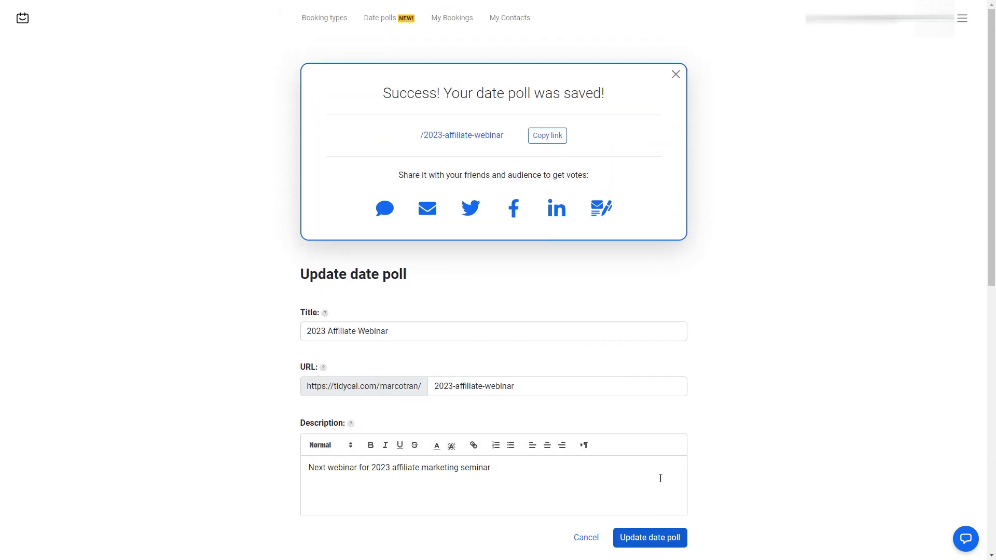
- On the public poll page, pick the Aug 29 8:00 am and Aug 30 10:00 am slots and submit them
click(467, 136)
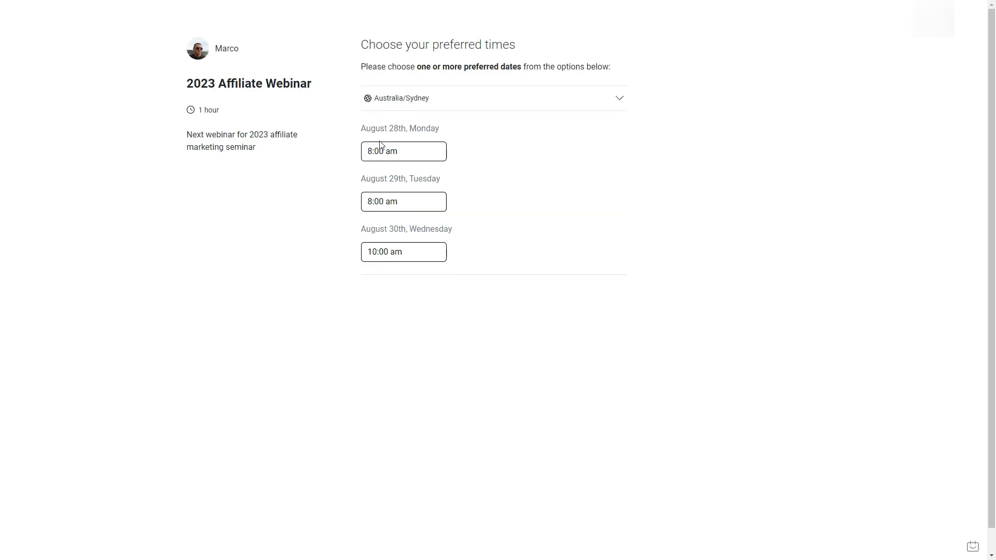
click(418, 151)
click(418, 151)
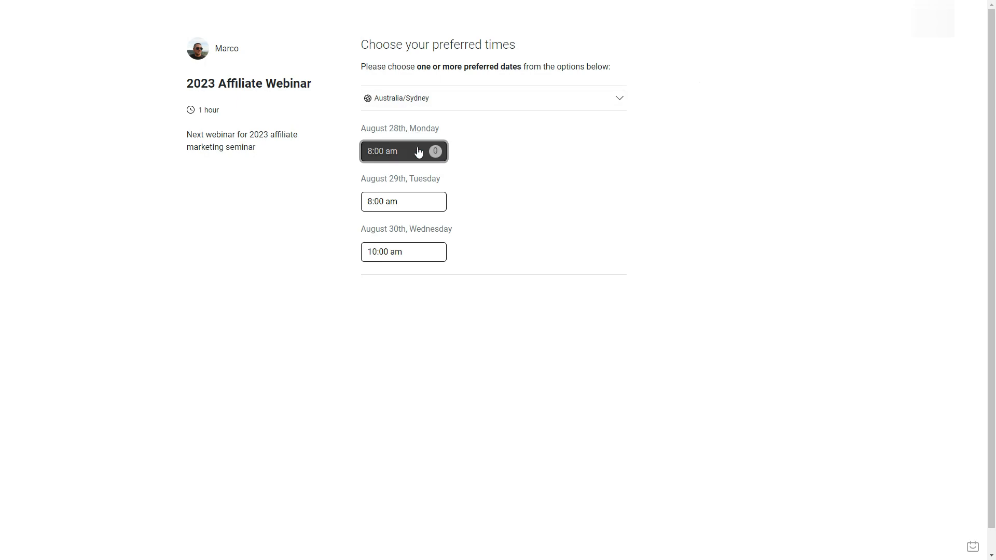
click(413, 203)
click(413, 205)
click(423, 256)
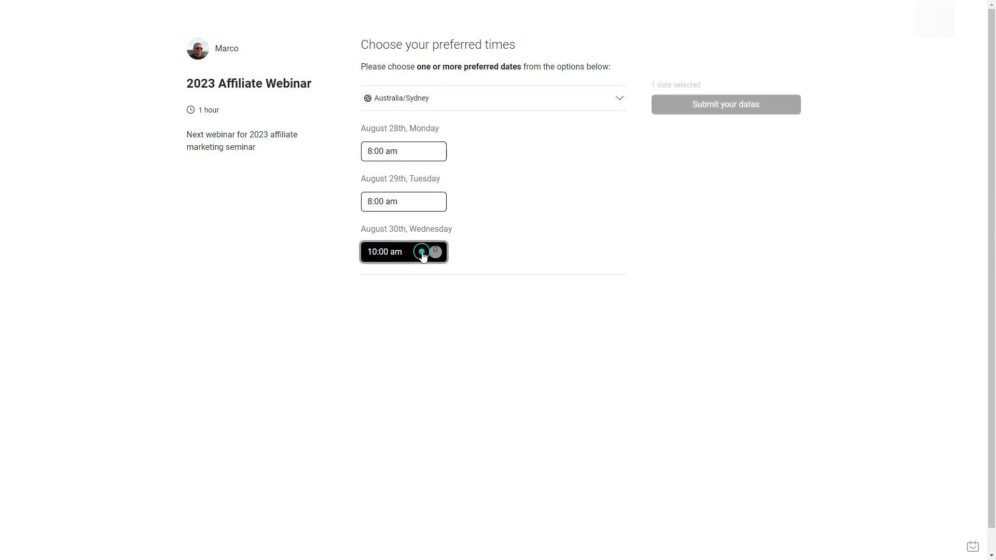
click(425, 203)
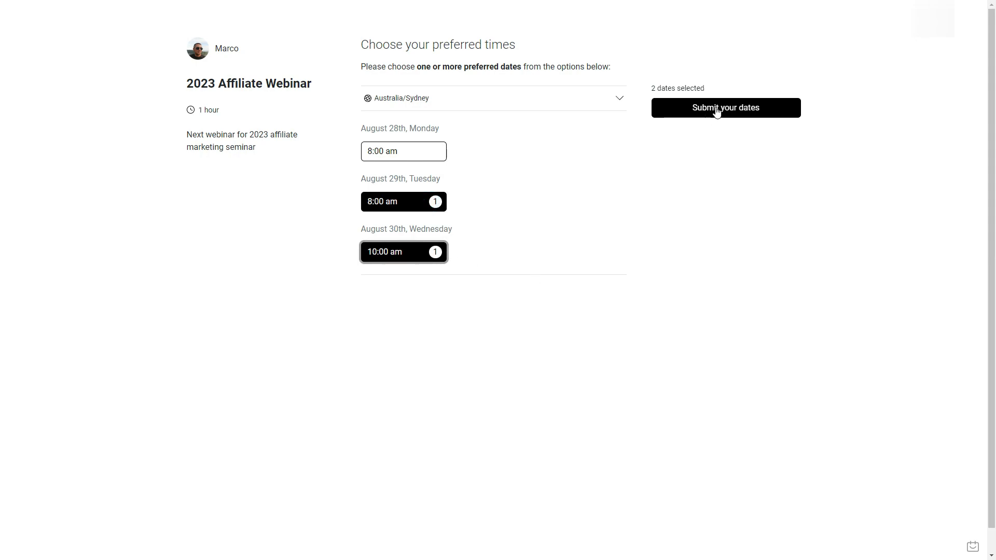
click(716, 111)
- Submit the two chosen dates as votes, entering the voter's name and email
click(409, 139)
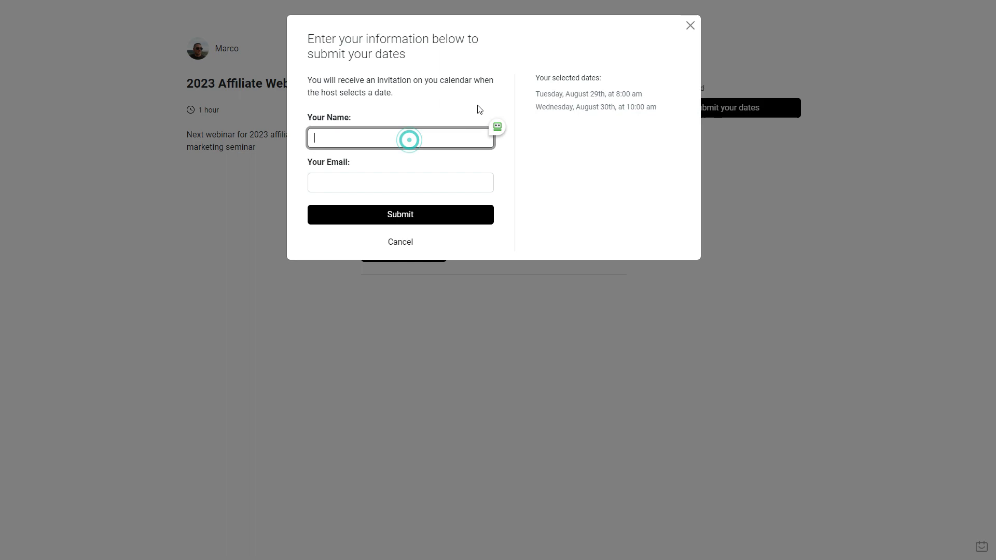
click(688, 25)
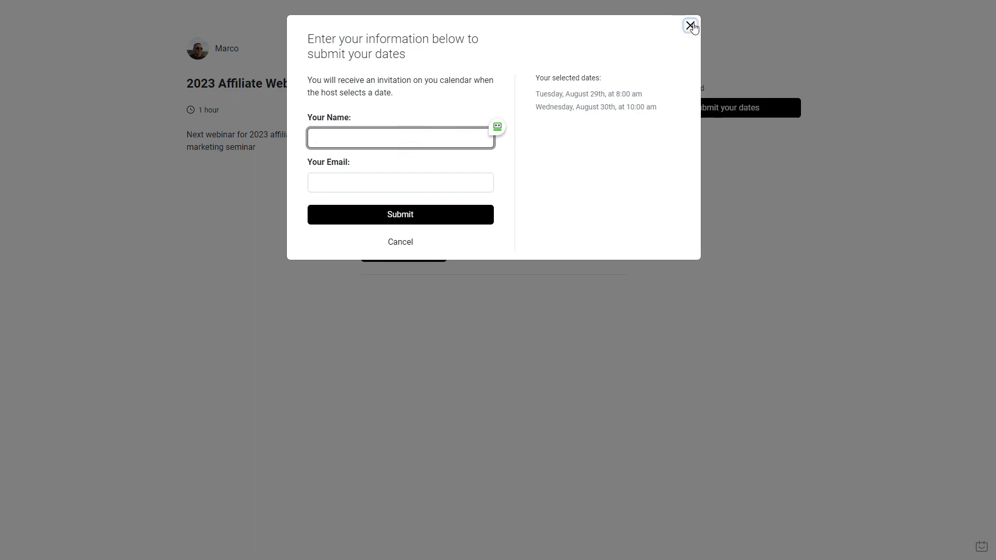
click(699, 108)
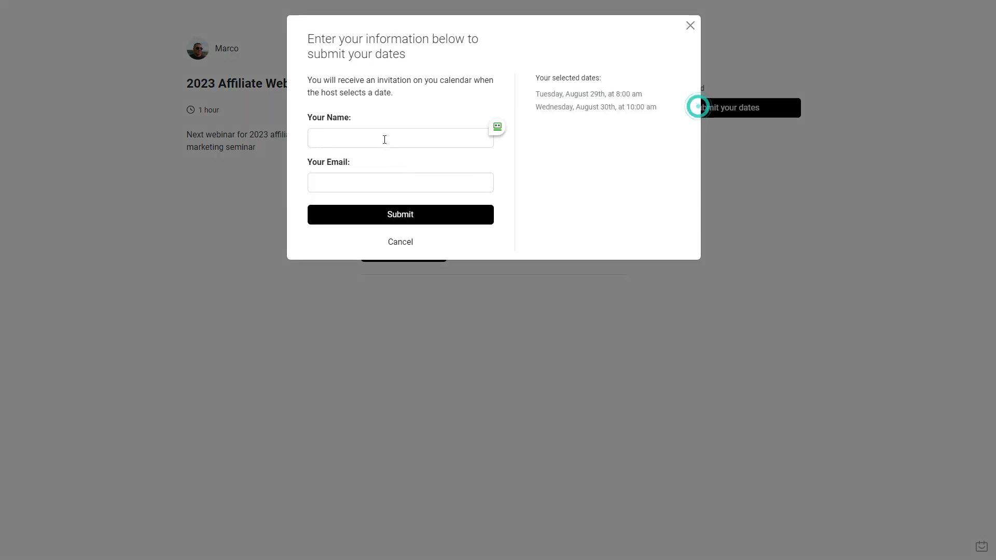
click(384, 133)
text(Marco)
key(Tab)
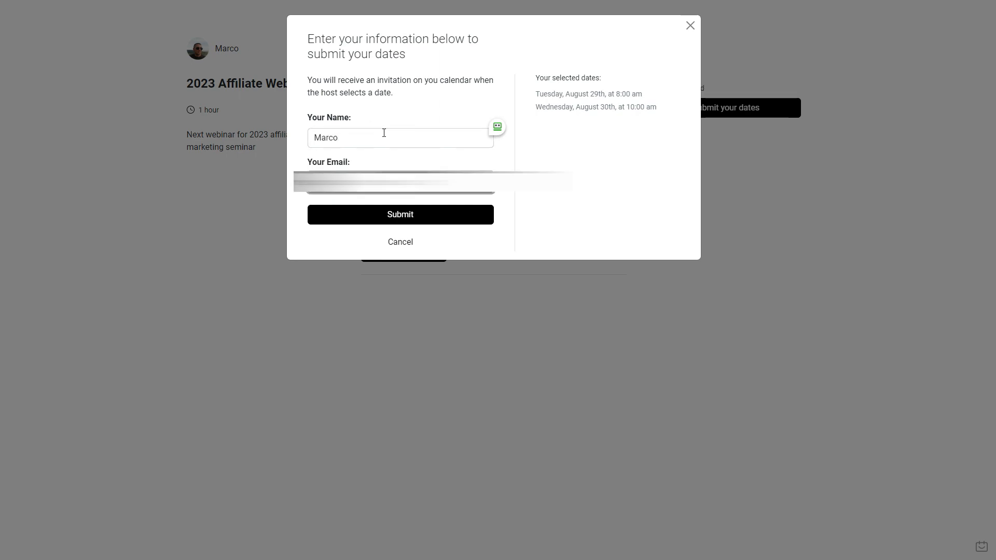
click(382, 223)
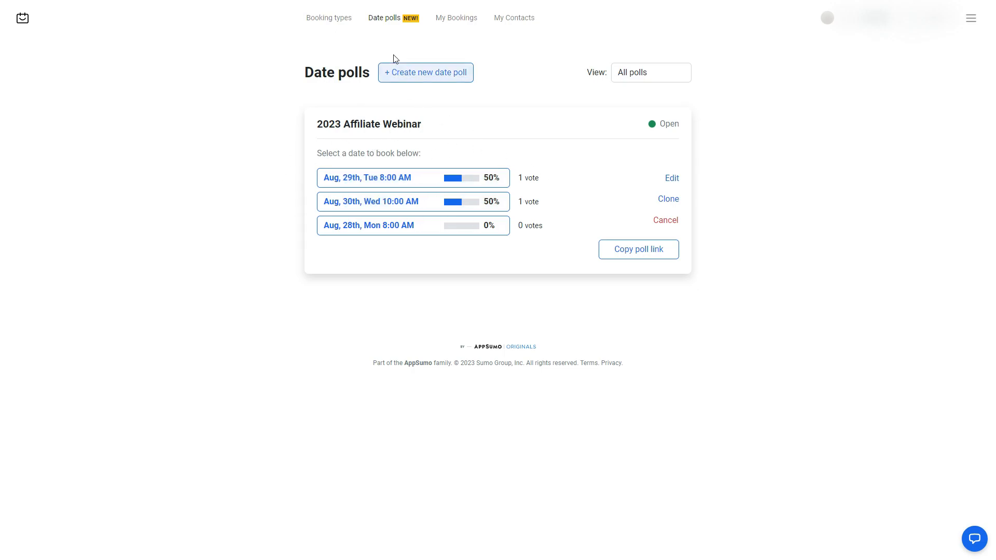
- Open the Testing booking type for editing and scroll to its weekly availability
click(332, 18)
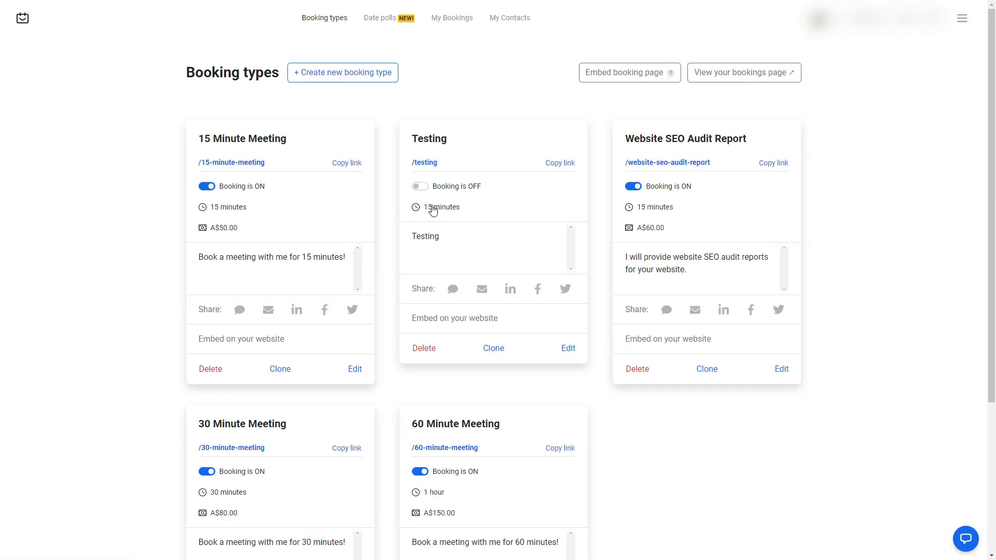
click(576, 348)
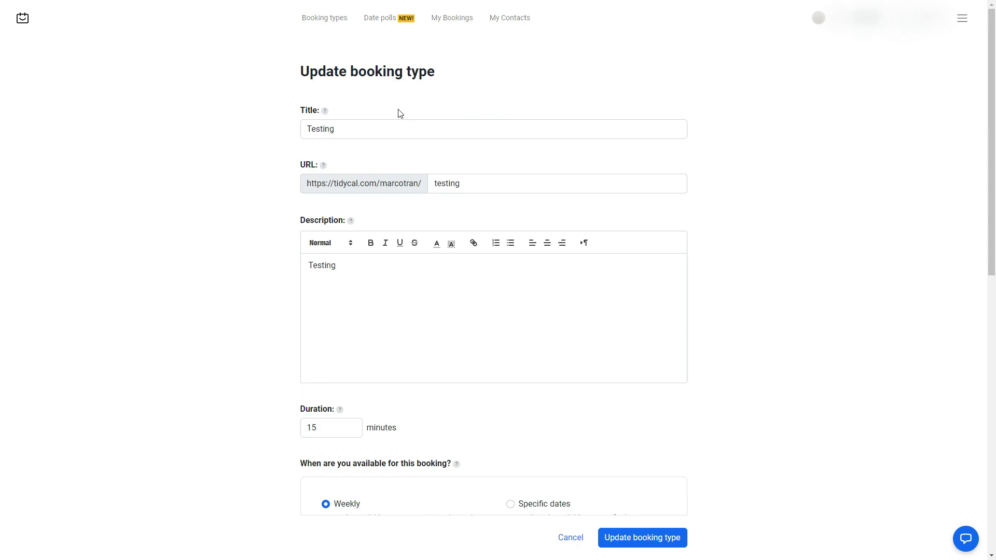
scroll(423, 283, down, 4)
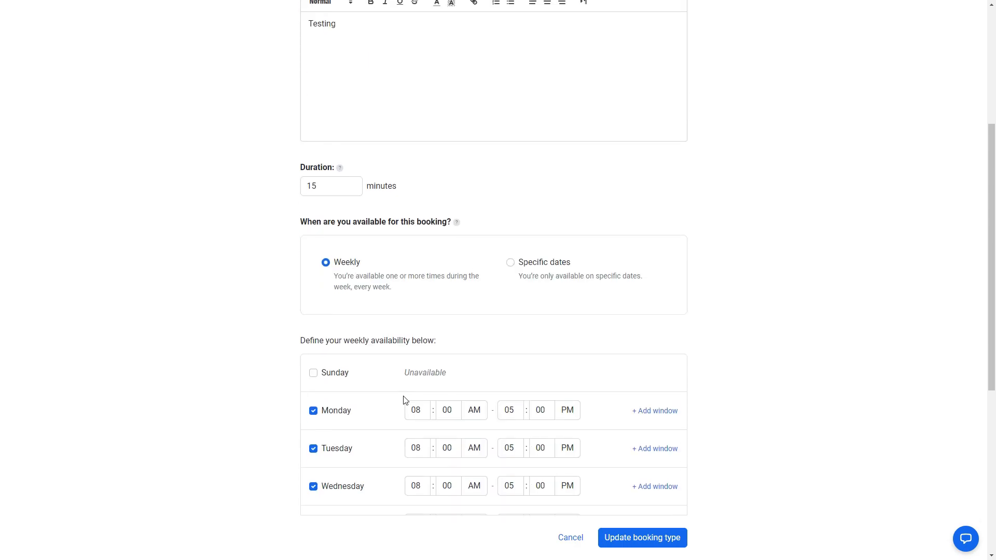
scroll(402, 400, down, 3)
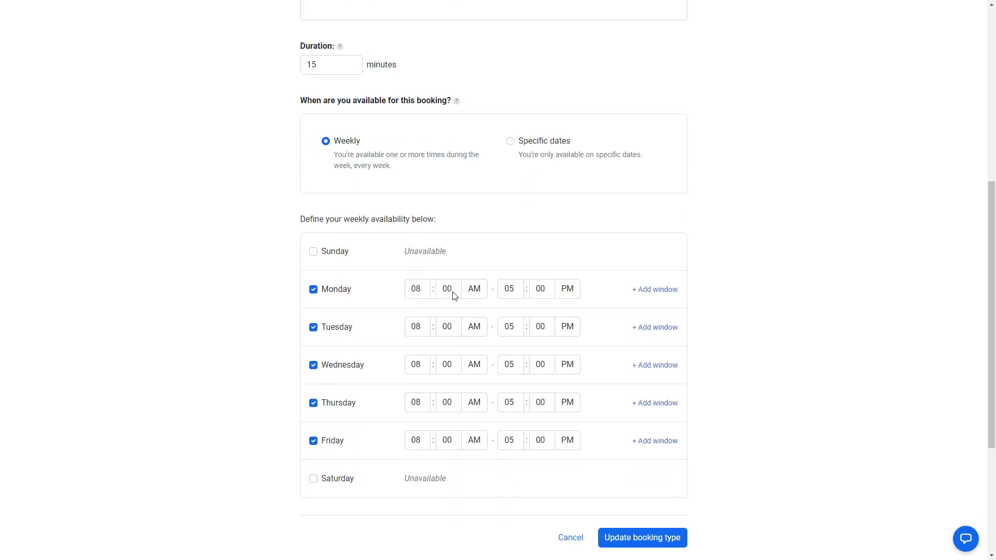
- Switch Testing's availability to specific dates, starting with 20/08/2023 08:00 AM–05:00 PM
click(510, 141)
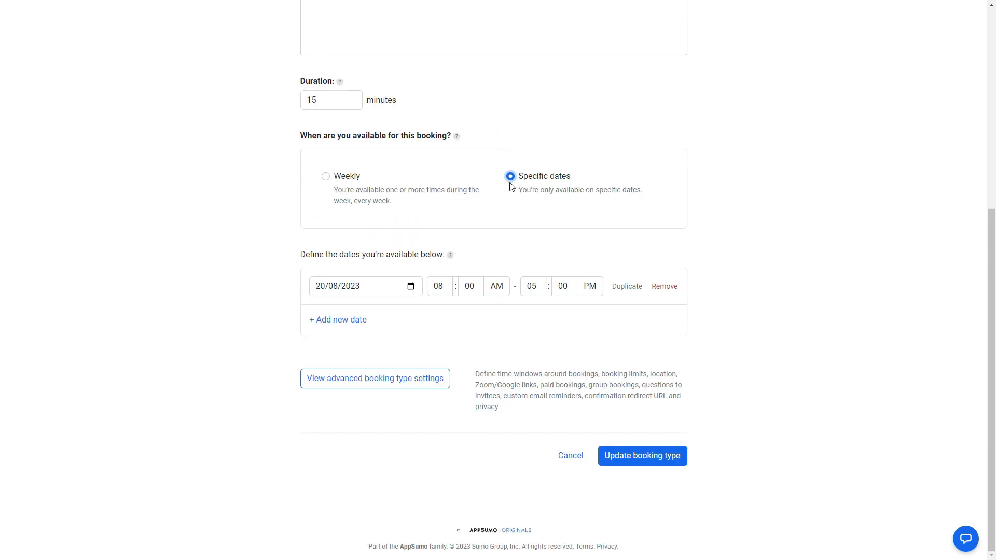
scroll(397, 257, up, 5)
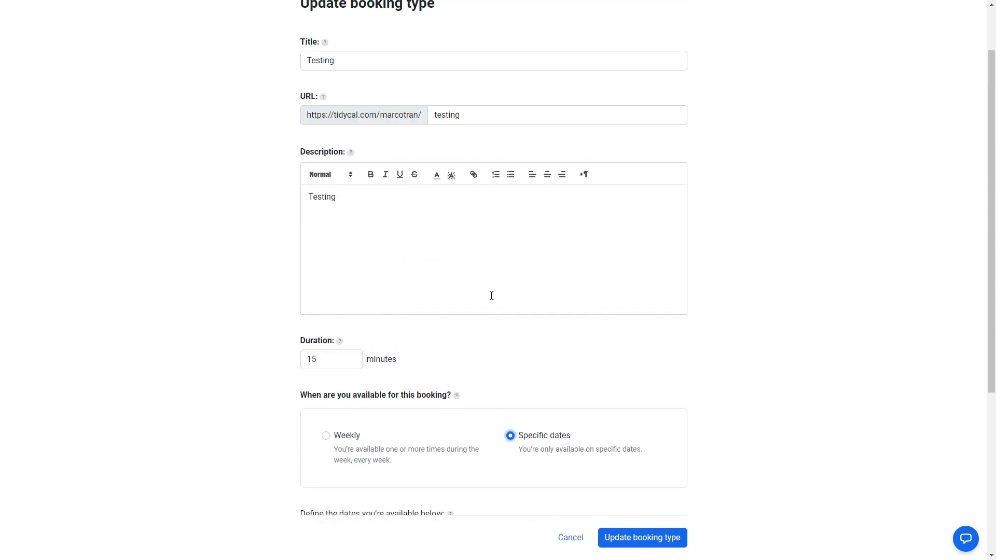
scroll(491, 296, down, 3)
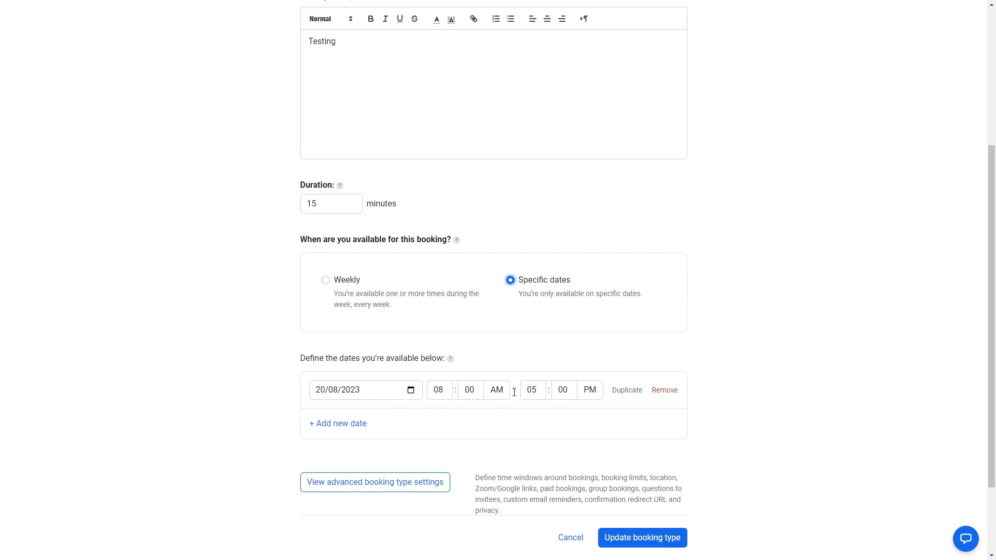
- Add a second available date, 31 August 2023, from 11:00 AM to 12:00 PM
click(338, 423)
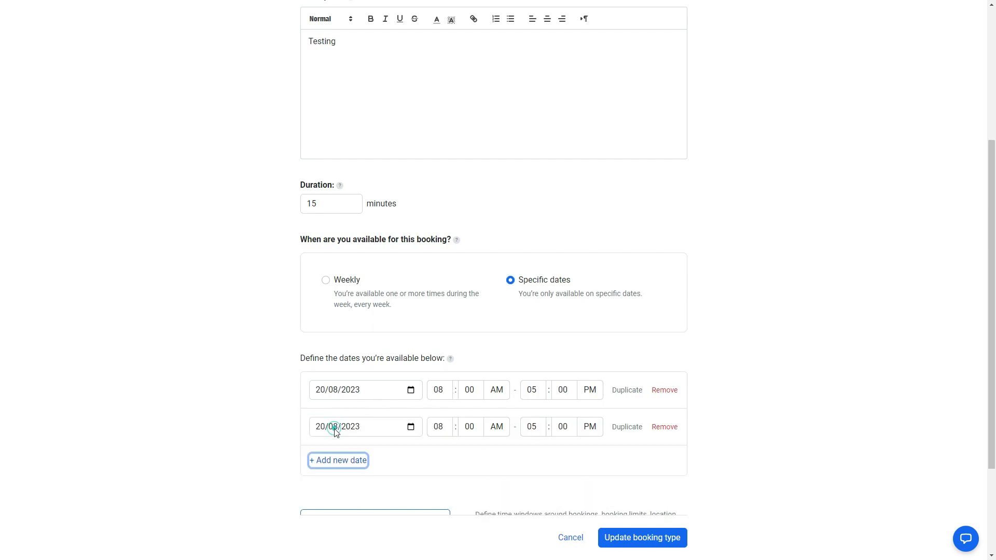
click(396, 426)
click(410, 427)
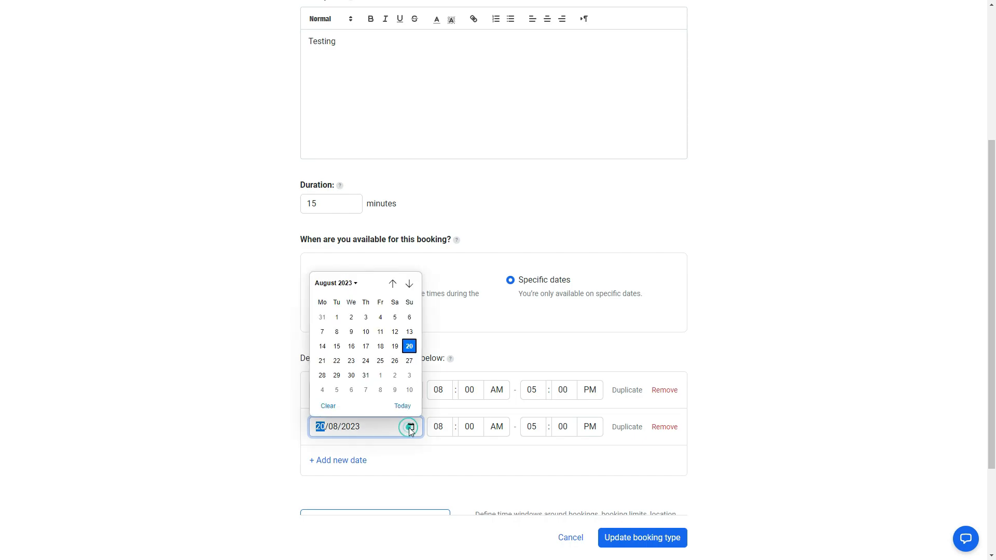
click(365, 375)
click(556, 469)
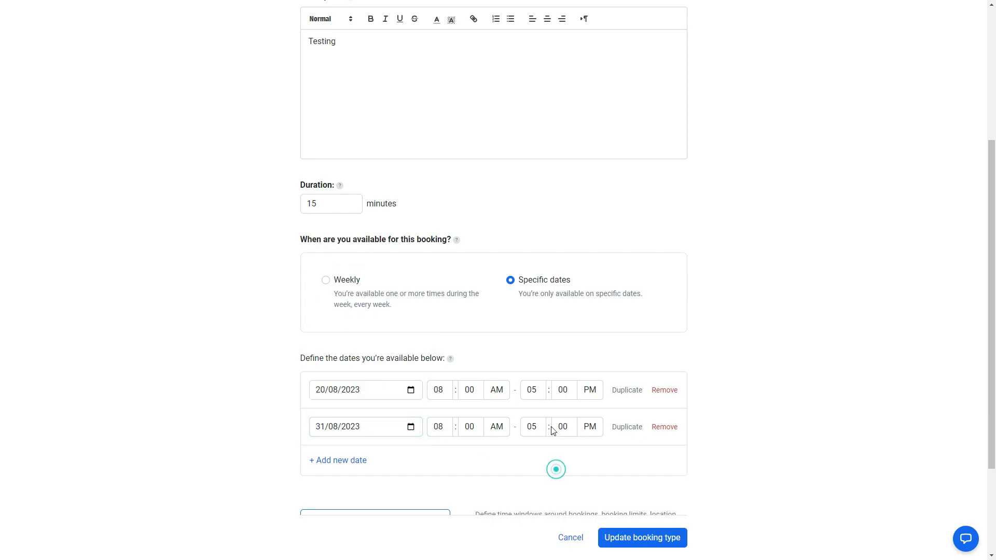
click(447, 430)
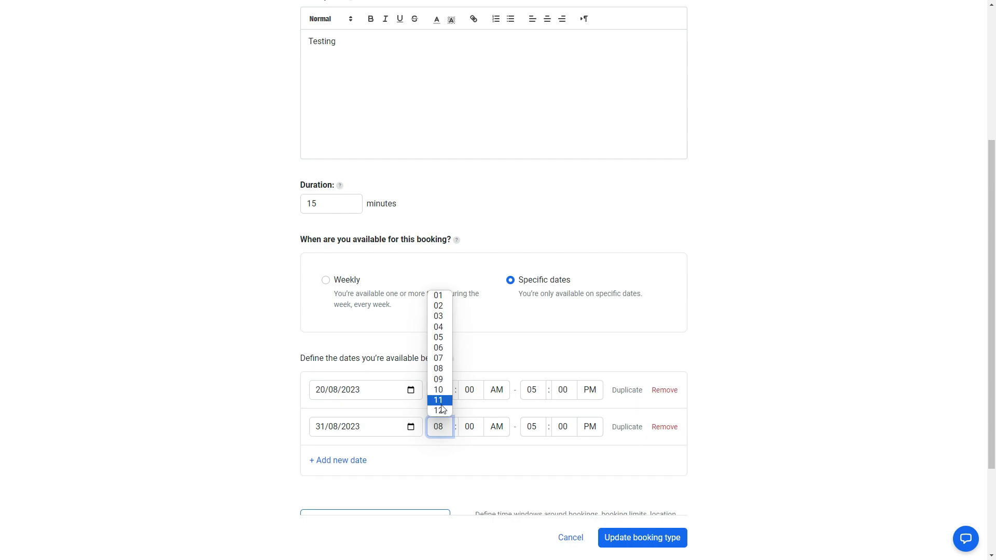
click(440, 403)
click(537, 429)
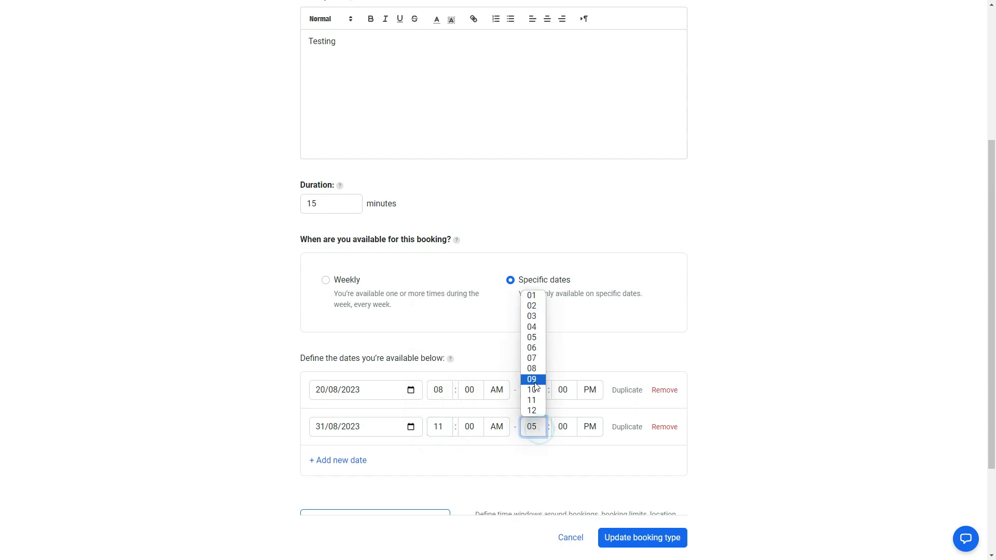
click(535, 418)
click(607, 471)
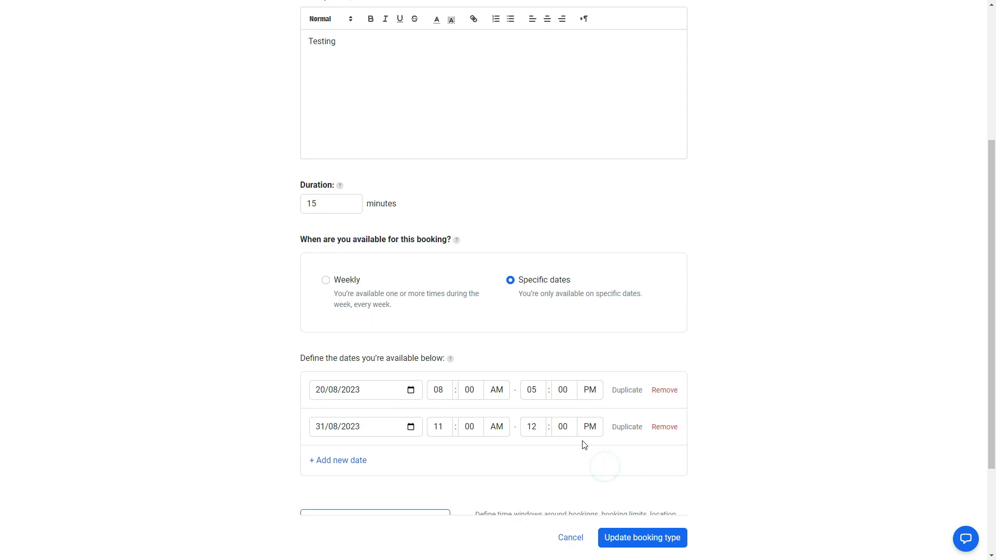
scroll(569, 451, down, 3)
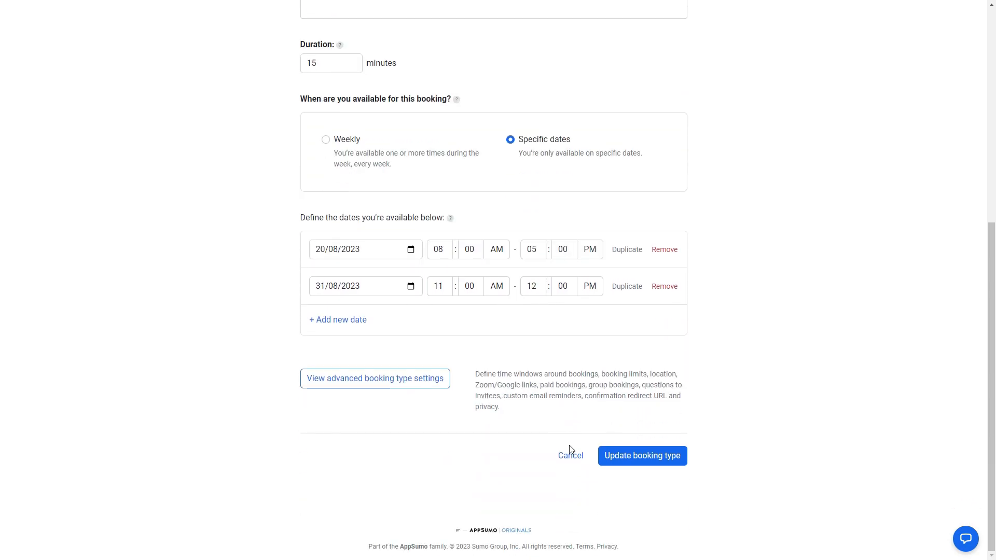
click(361, 381)
- Change the minimum meeting padding from 10 to 30 minutes
scroll(362, 382, down, 1)
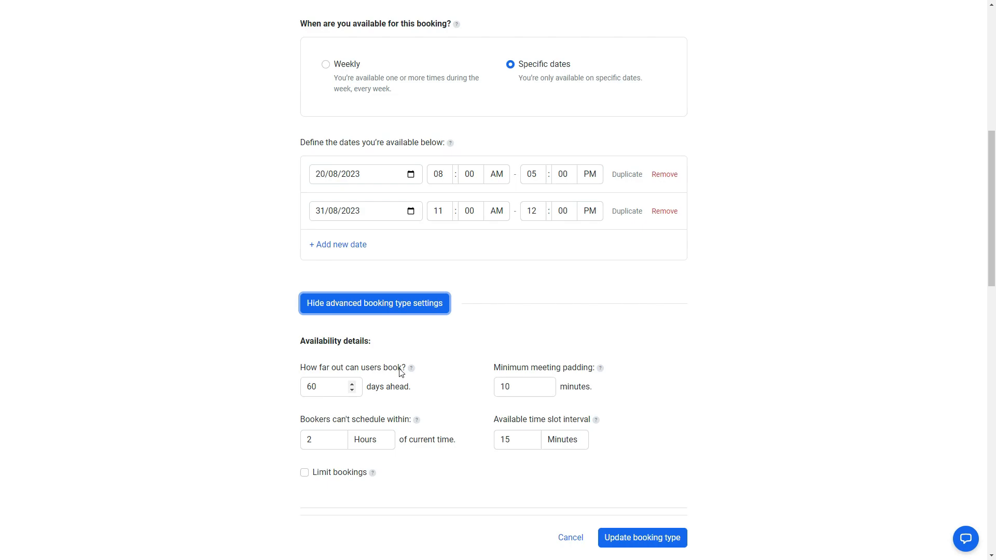
mouse_move(410, 370)
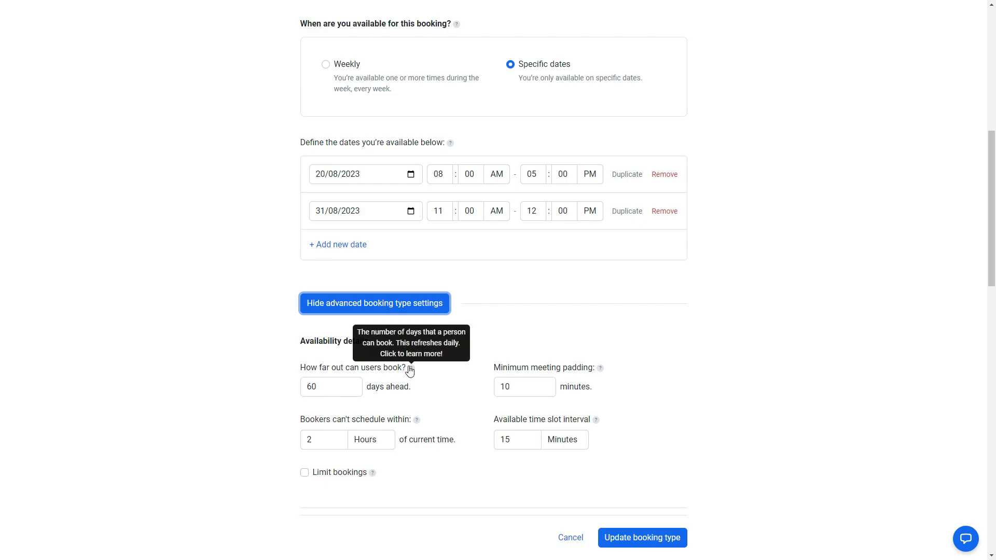
double_click(318, 386)
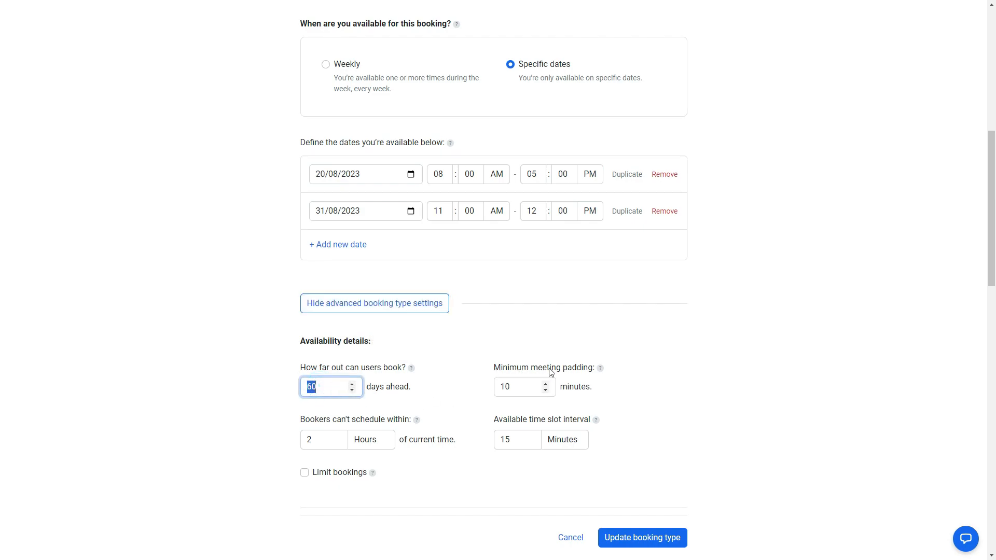
mouse_move(600, 373)
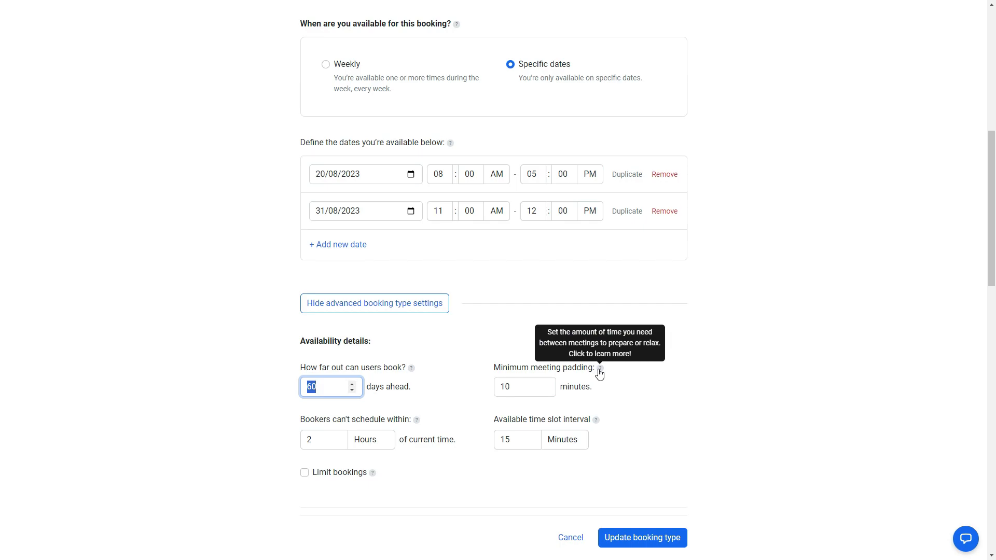
double_click(518, 387)
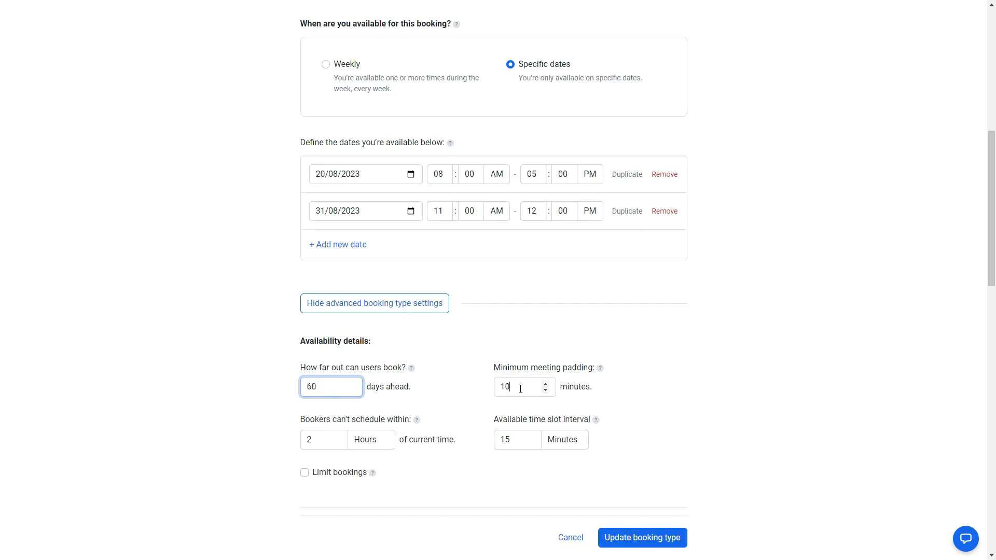
text(3)
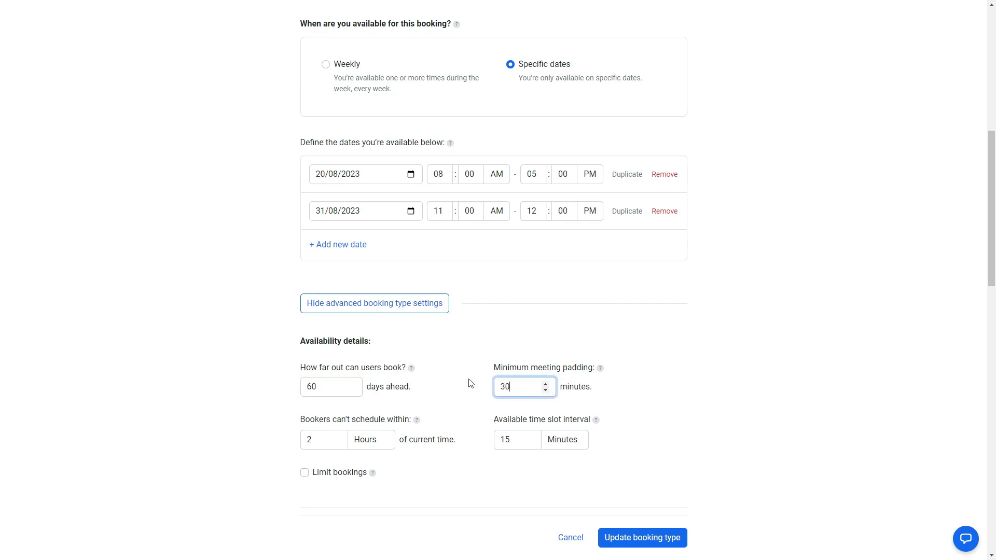
click(704, 403)
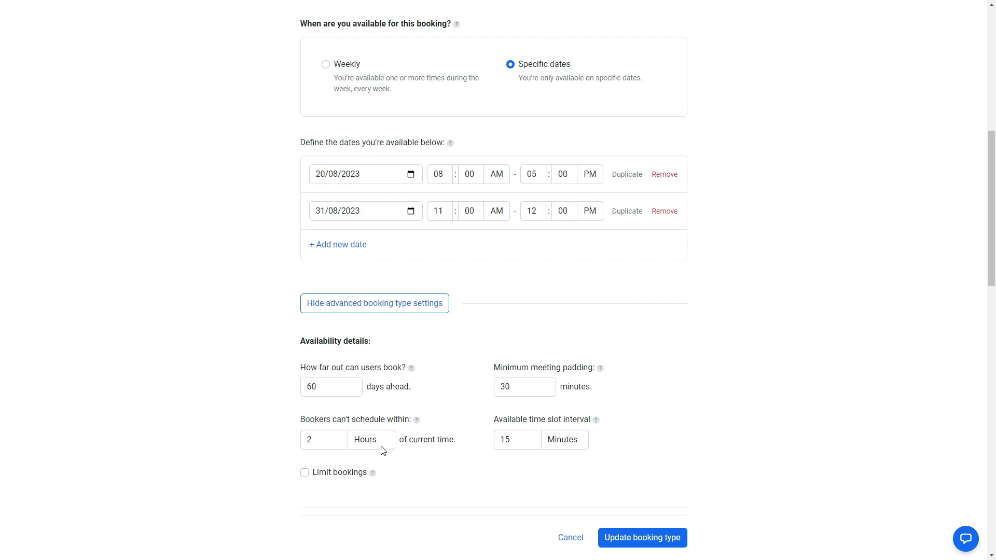
mouse_move(416, 425)
- Change the available time slot interval from 15 to 60 minutes
drag(487, 416, 580, 423)
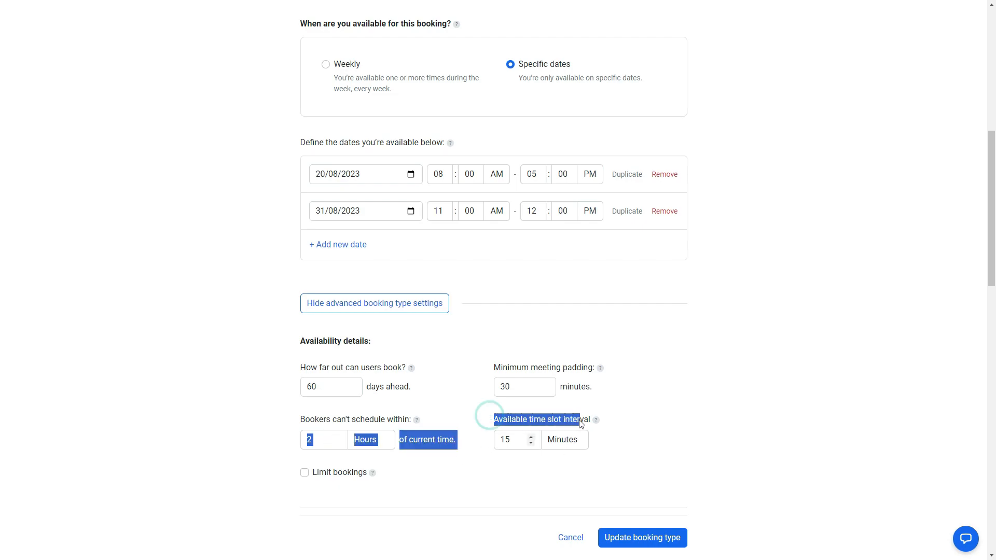
click(542, 417)
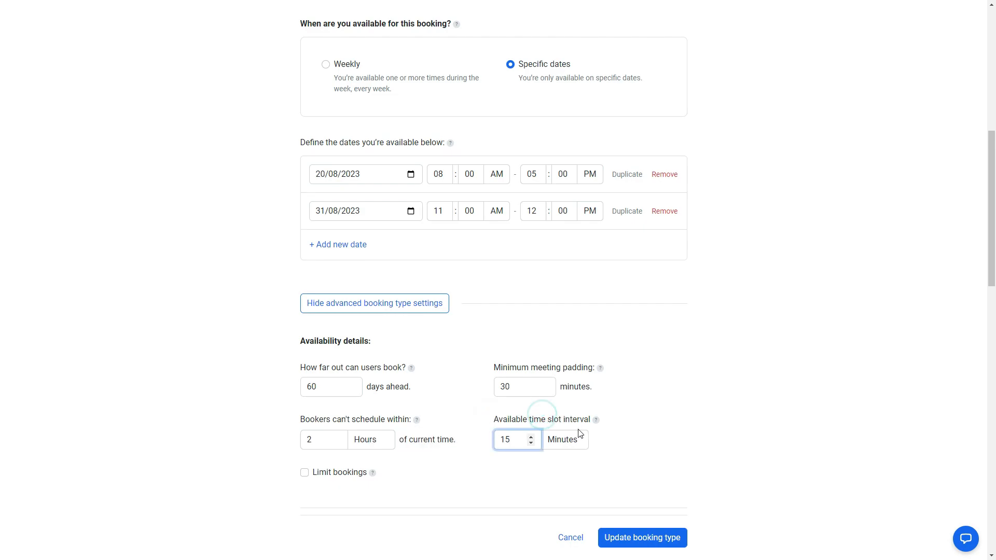
mouse_move(595, 425)
drag(516, 436, 430, 437)
text(60)
- Turn on the booking limit and cap it at 2 bookings per day
click(304, 472)
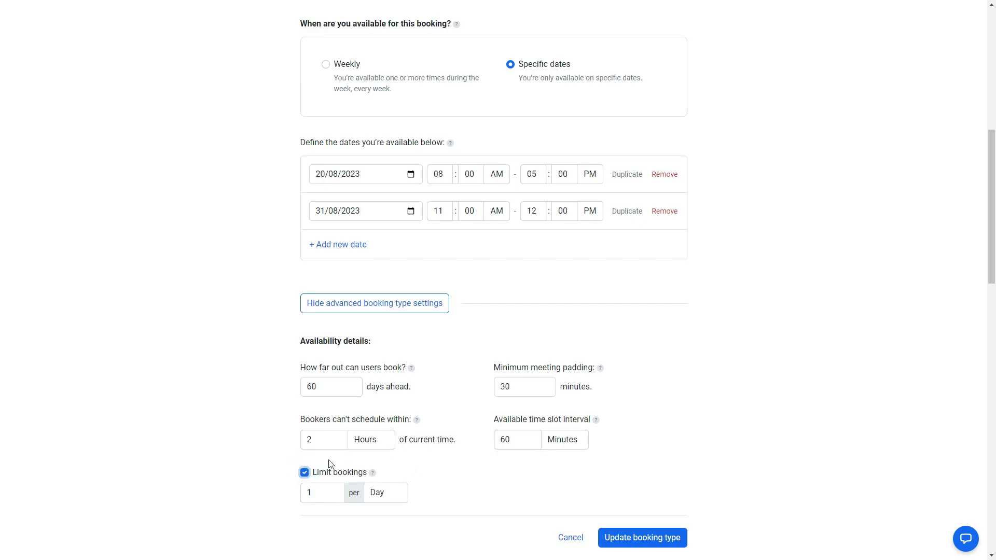
mouse_move(374, 478)
key(Tab)
text(2)
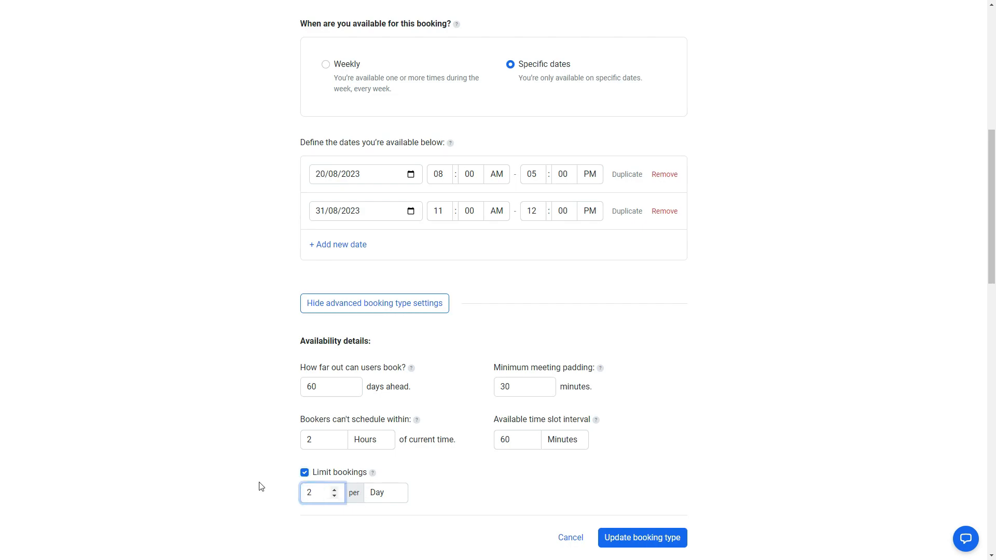
scroll(505, 501, down, 4)
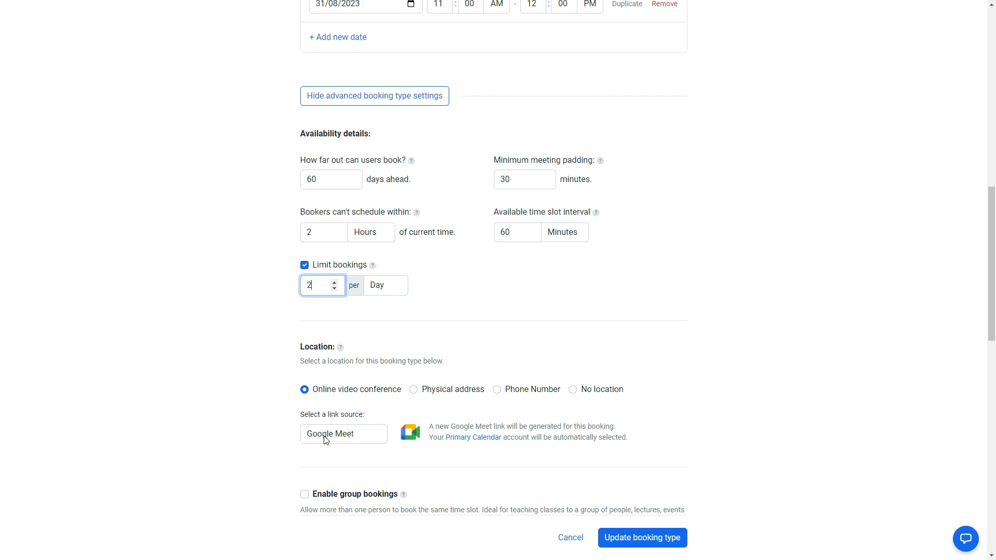
- Keep Google Meet as the meeting link source
click(352, 436)
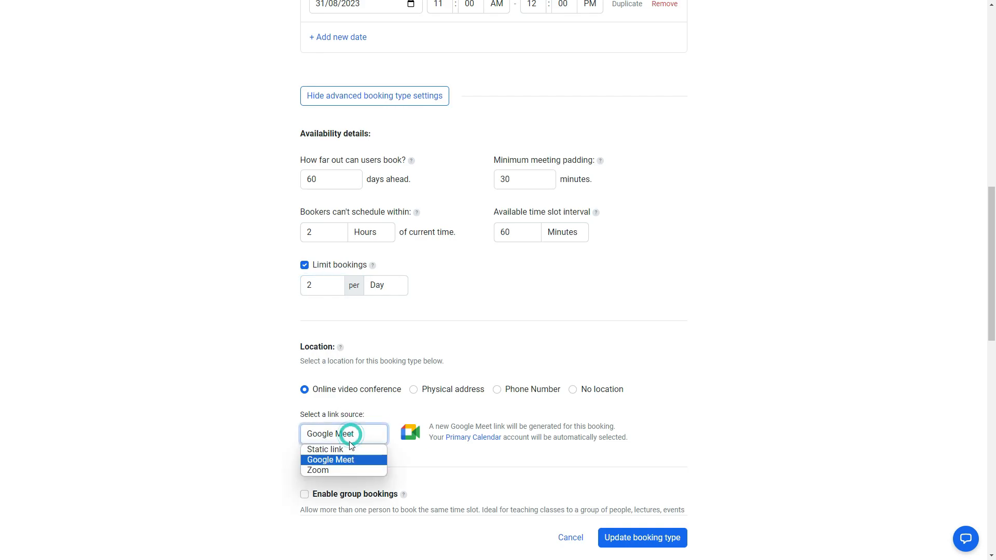
click(340, 459)
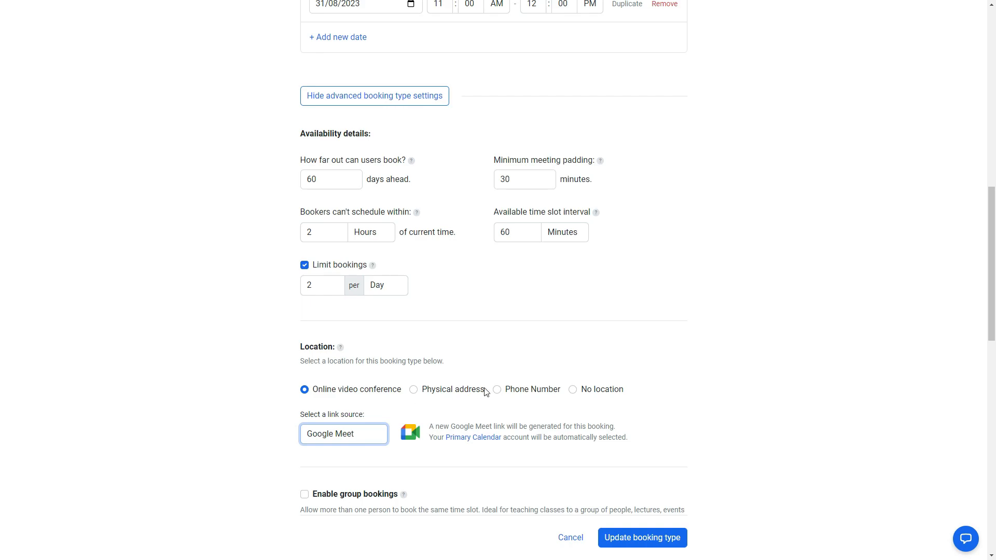
scroll(311, 387, down, 3)
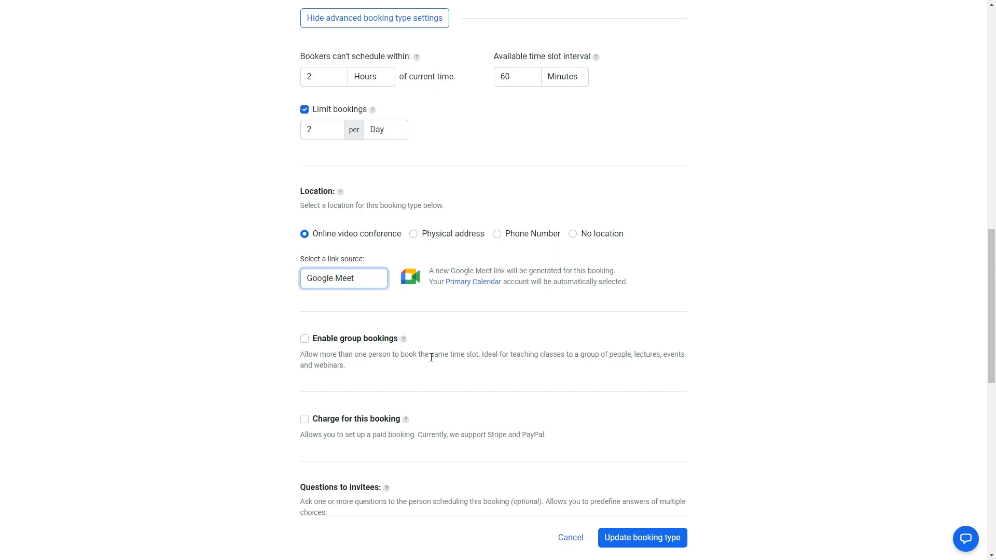
- Enable group bookings with up to 2 people per time slot
click(304, 338)
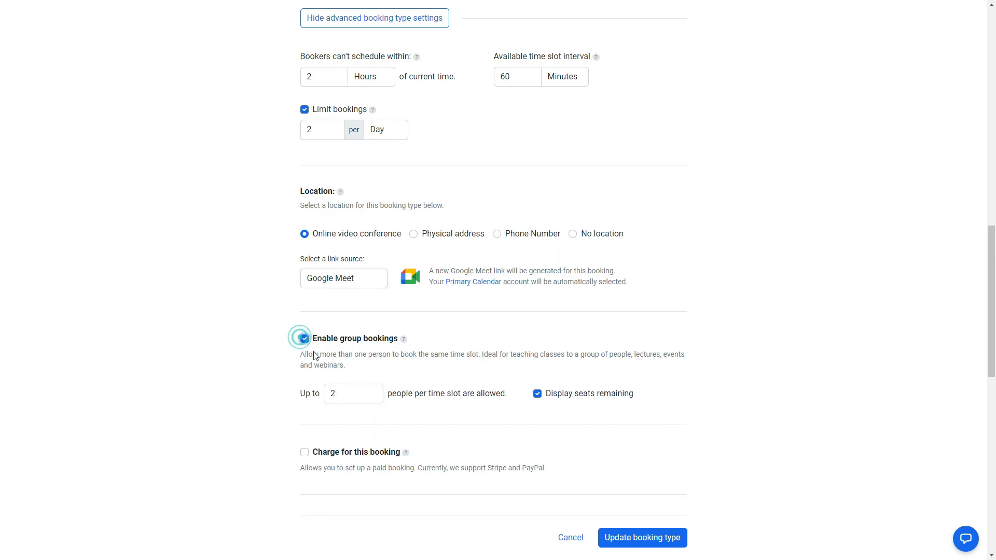
double_click(342, 394)
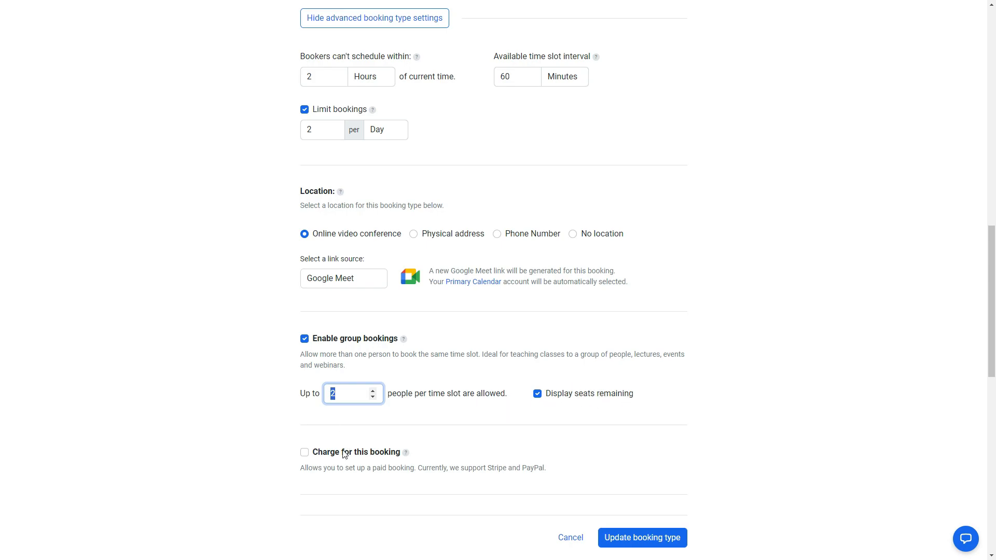
scroll(440, 489, down, 3)
- Turn on charging for this booking at a $20 price, paid through PayPal
click(304, 298)
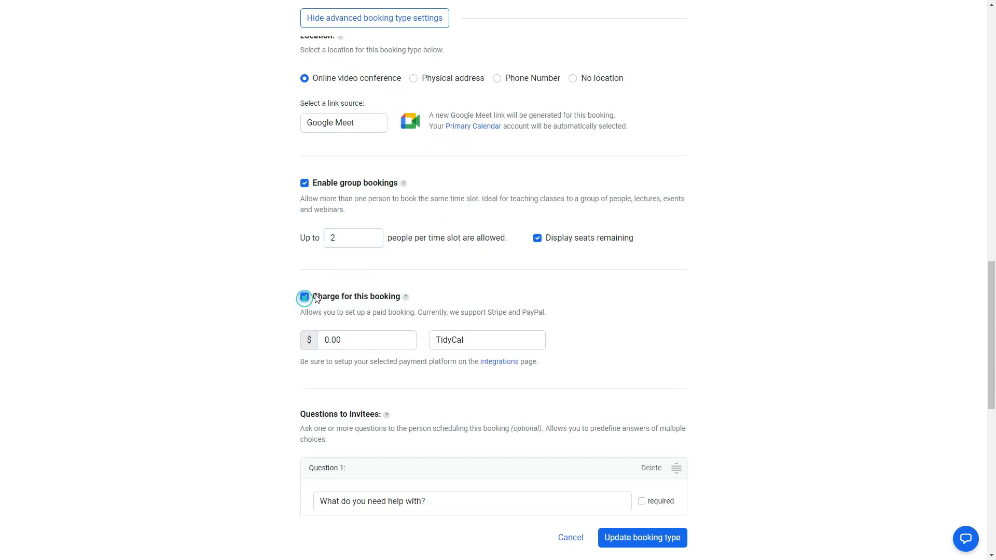
double_click(353, 340)
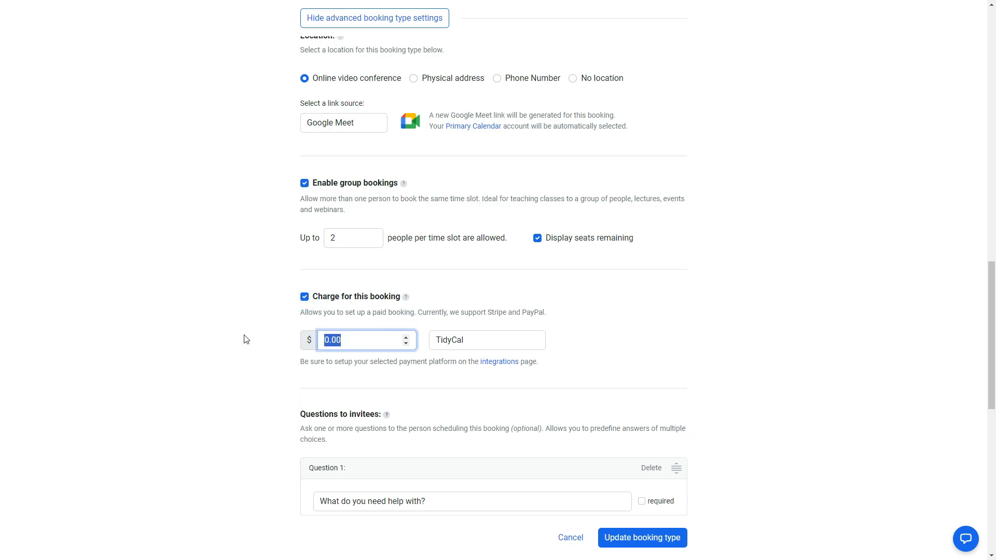
text(20)
click(454, 343)
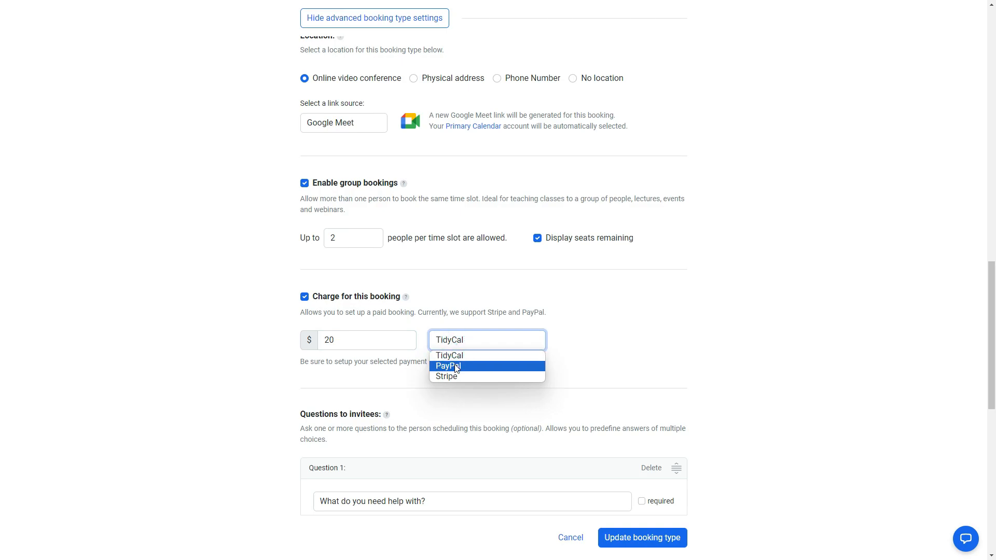
click(454, 364)
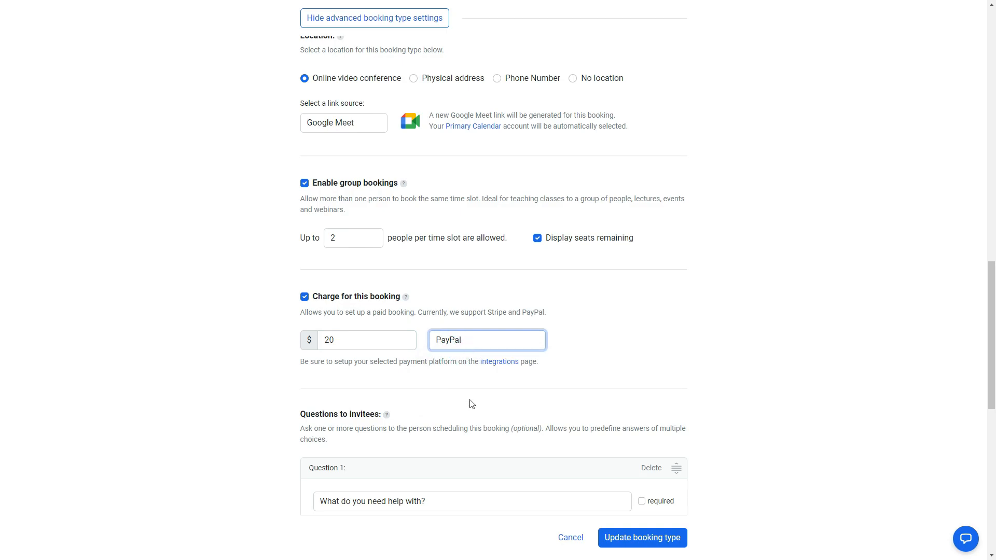
scroll(493, 440, down, 5)
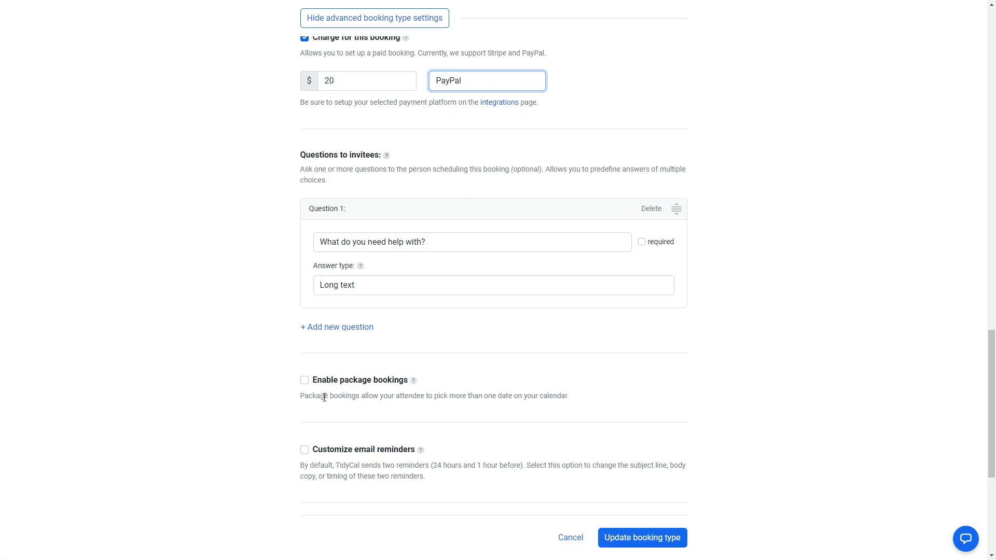
scroll(332, 330, up, 3)
scroll(327, 324, down, 2)
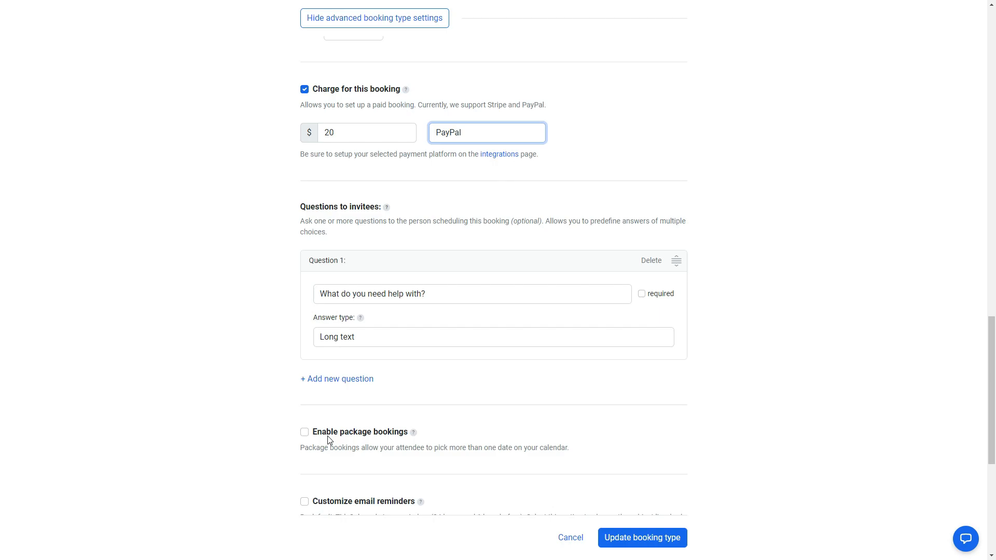
- Enable package bookings with a limit of 5 dates, keeping the Weekly minimum frequency
click(304, 432)
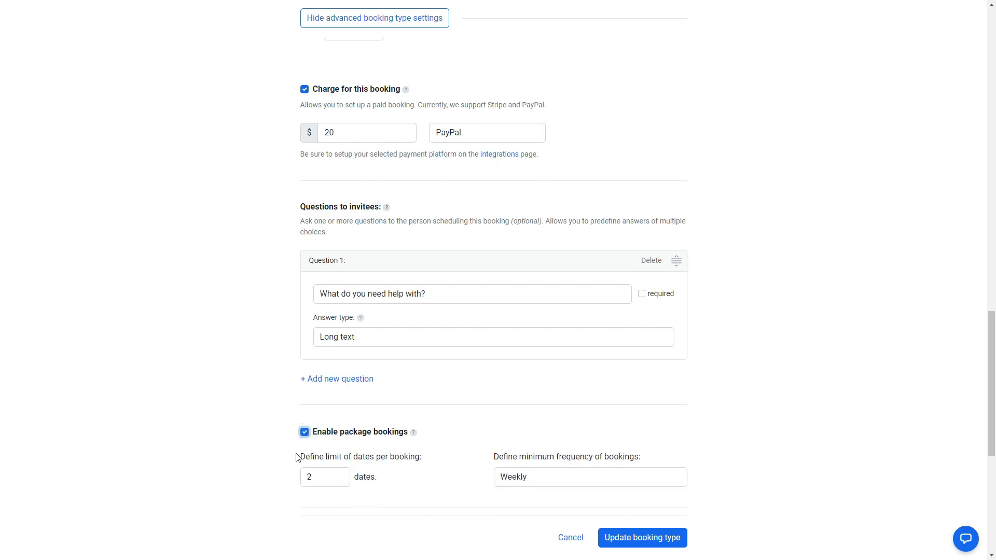
drag(311, 477, 303, 476)
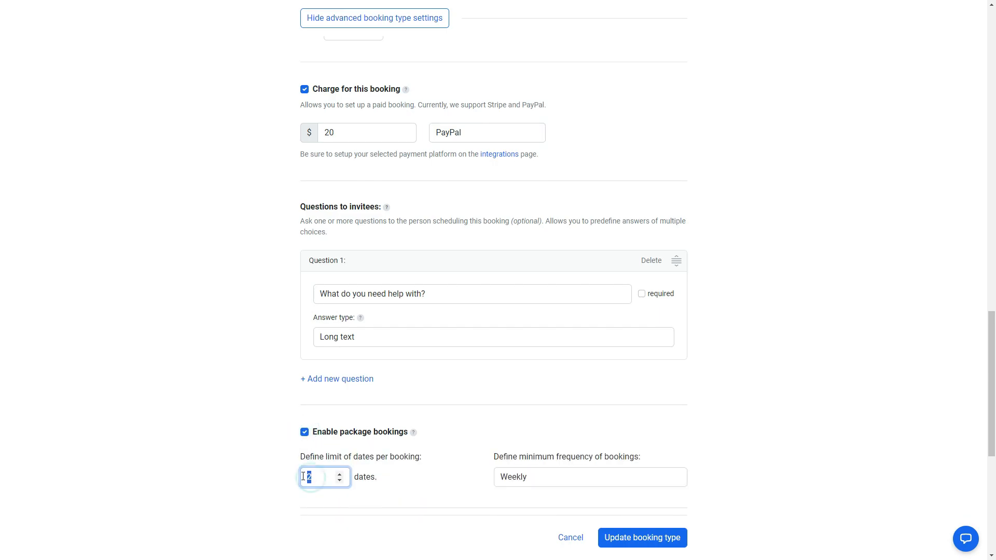
text(5)
click(564, 457)
scroll(563, 457, down, 4)
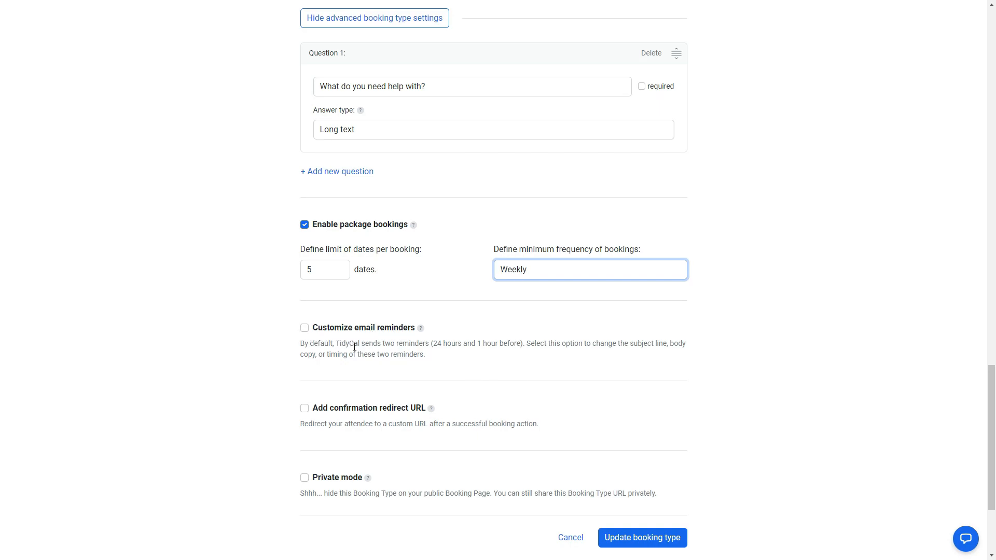
- Enable customized email reminders and review the 1-hour and 24-hour reminder times
click(304, 328)
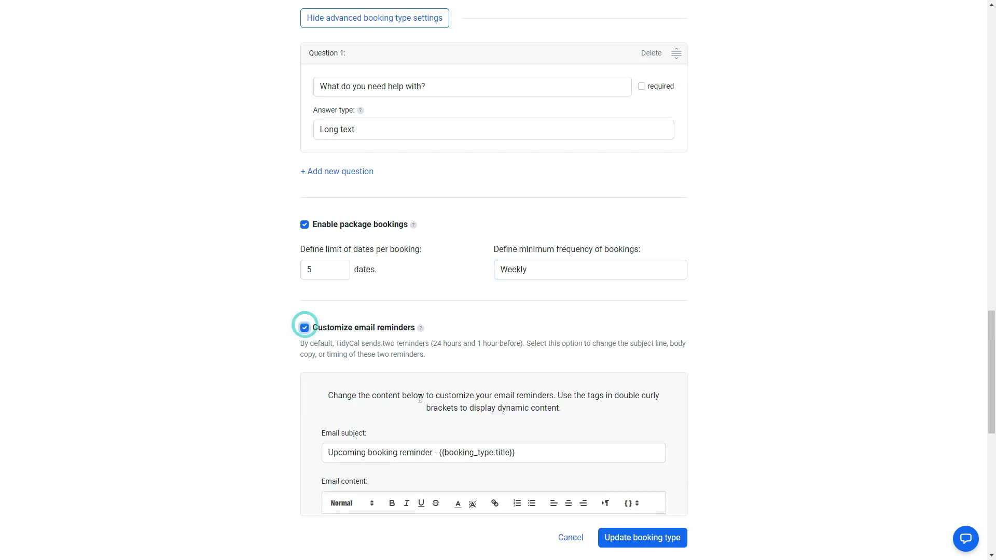
scroll(428, 471, down, 4)
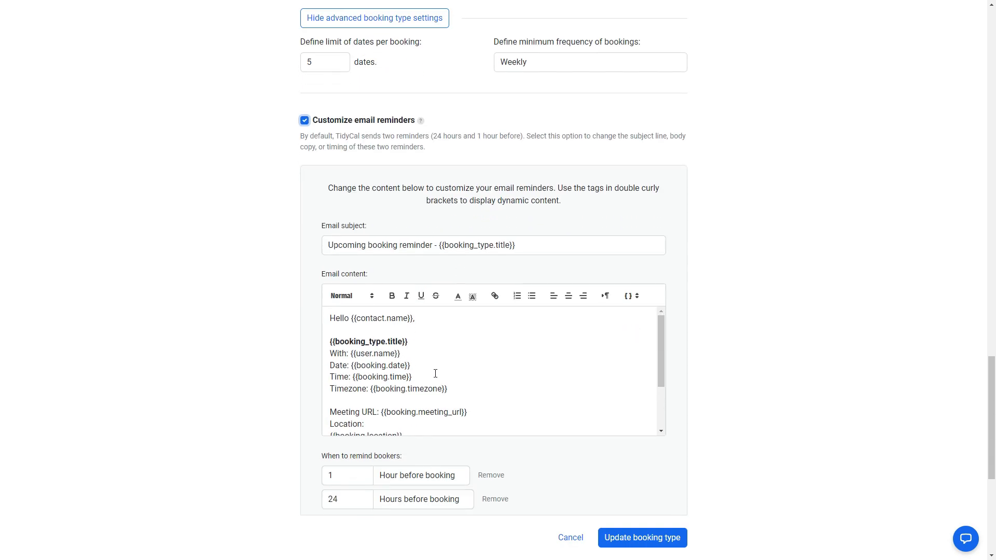
scroll(436, 374, down, 2)
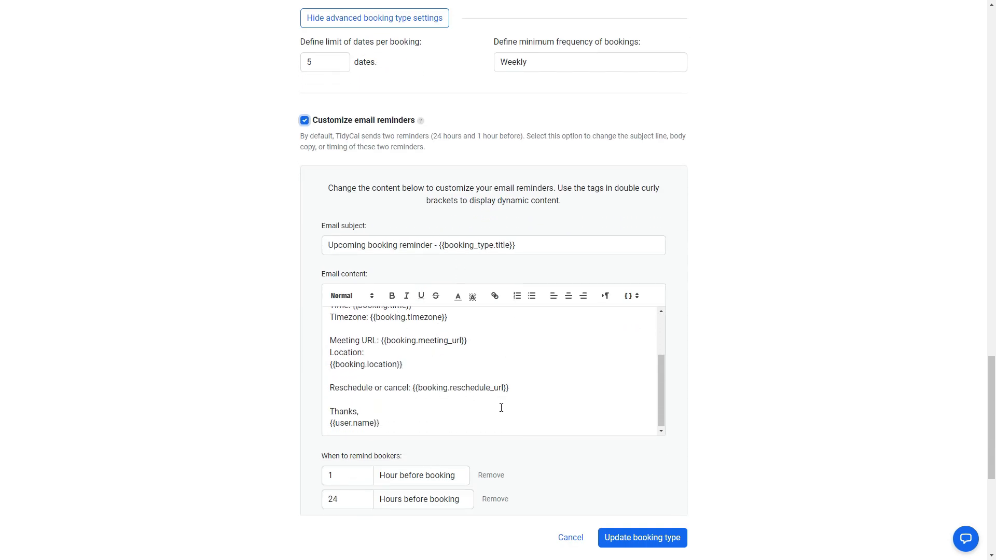
scroll(501, 408, down, 2)
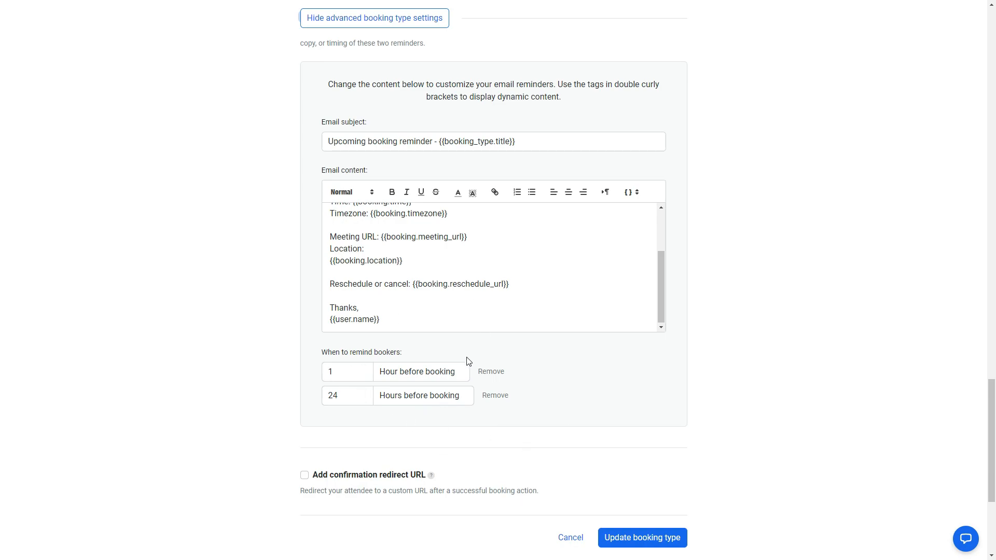
scroll(415, 362, down, 2)
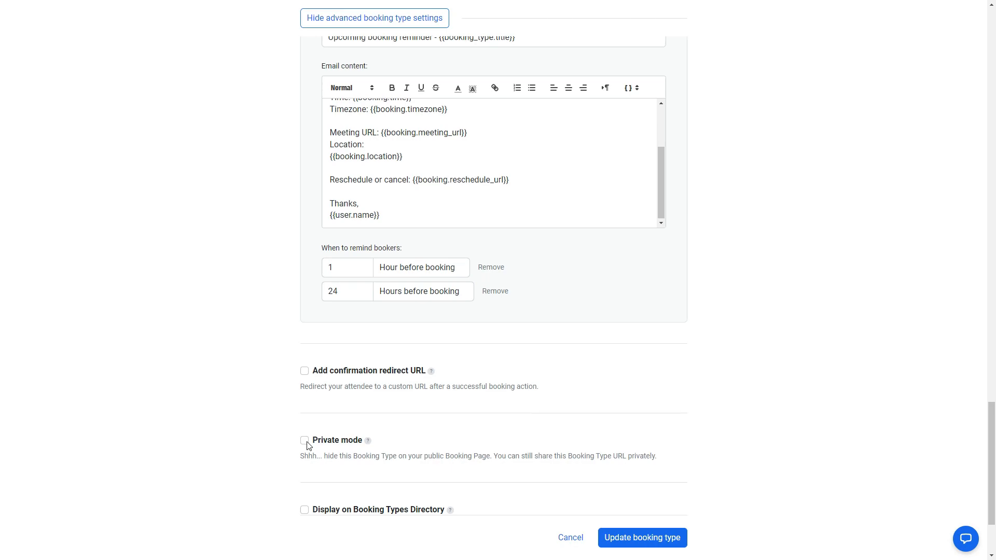
scroll(306, 445, down, 2)
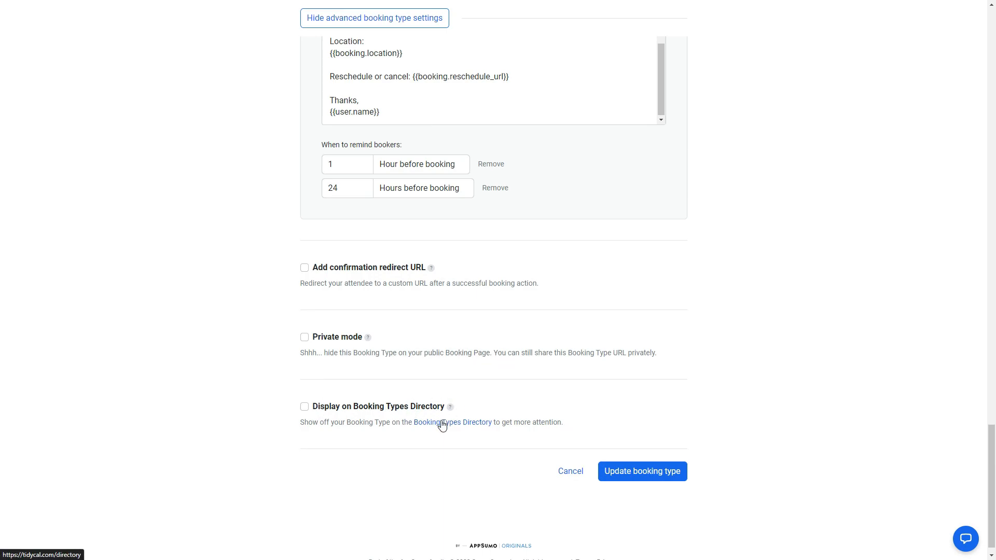
- Open the Booking Types Directory link and browse its listing
click(469, 428)
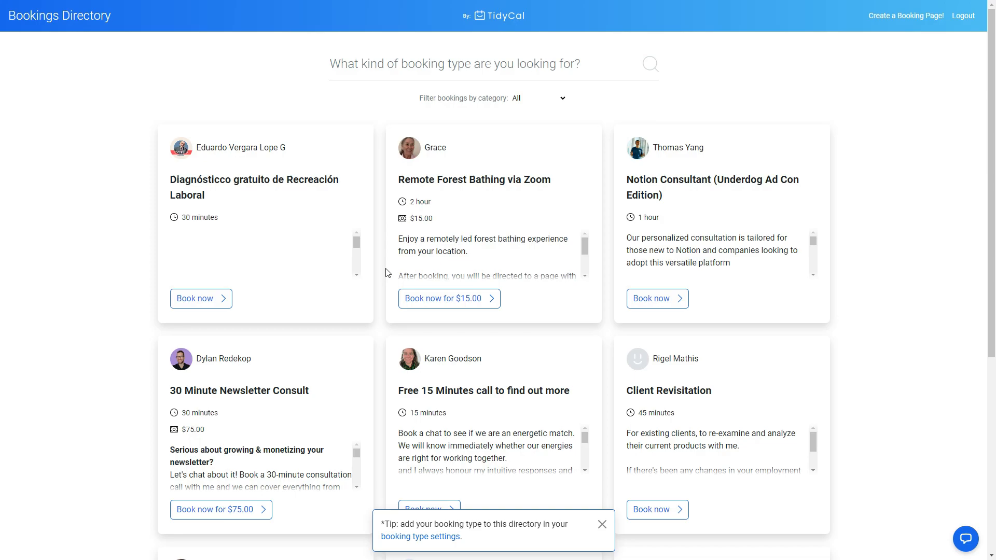
scroll(606, 311, down, 3)
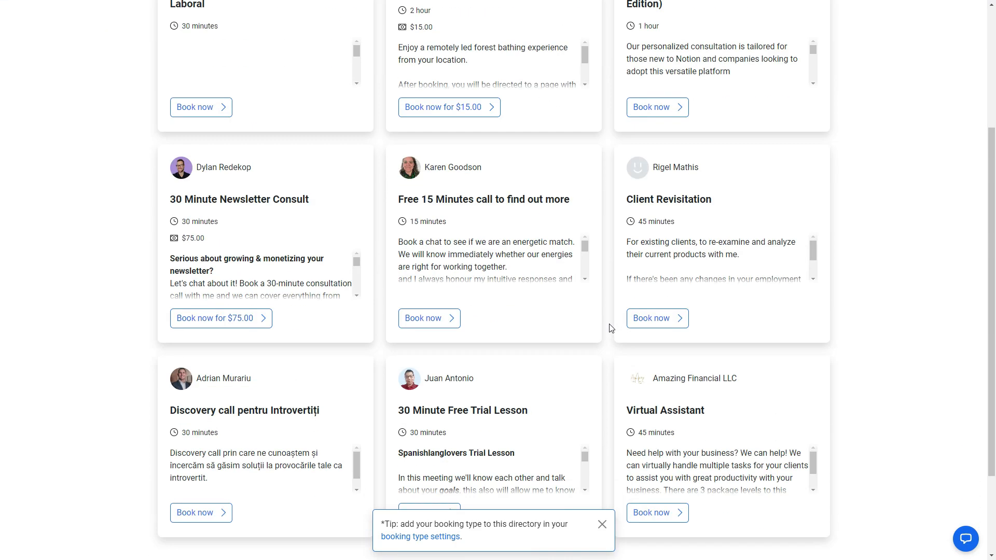
scroll(611, 327, down, 3)
scroll(610, 328, up, 10)
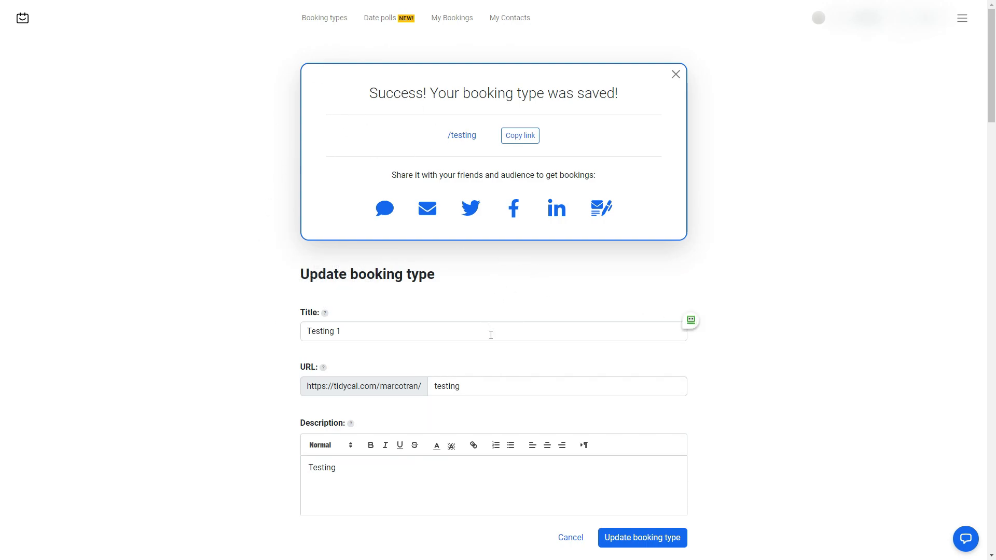
scroll(544, 508, down, 4)
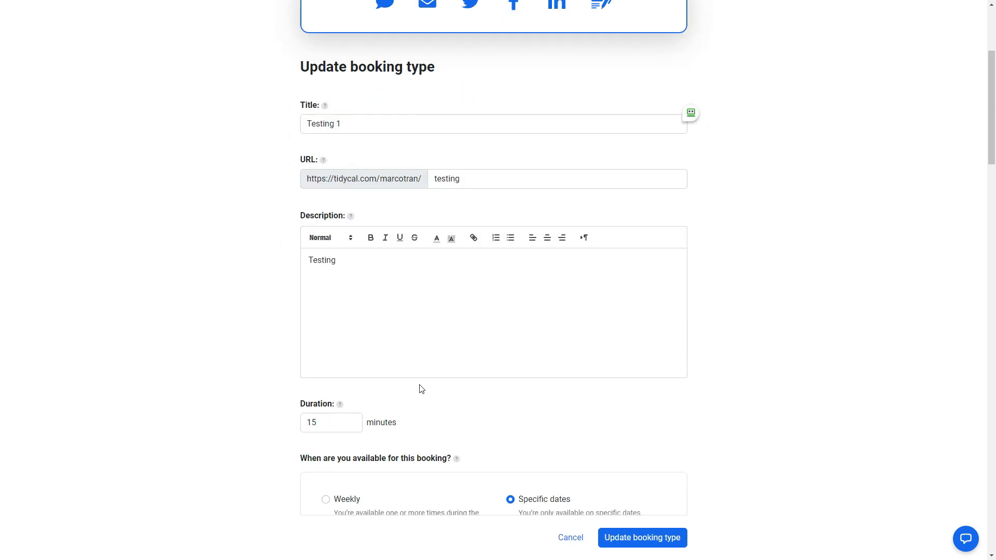
scroll(512, 420, down, 4)
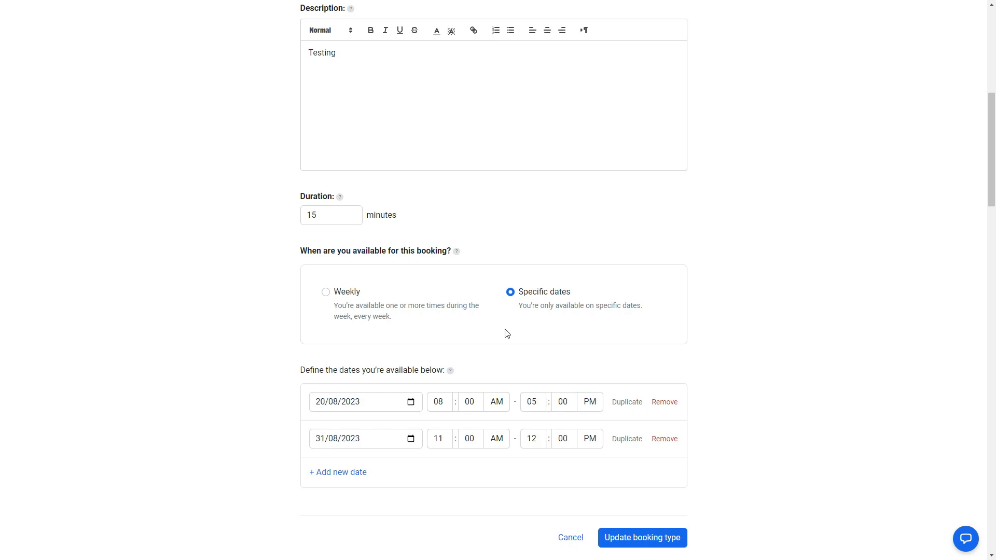
scroll(507, 333, down, 20)
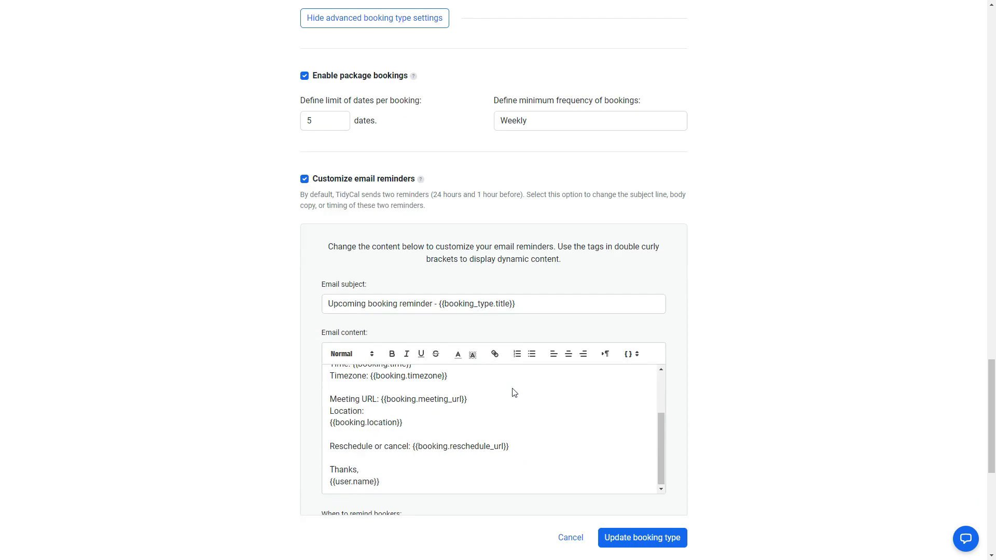
scroll(513, 393, down, 7)
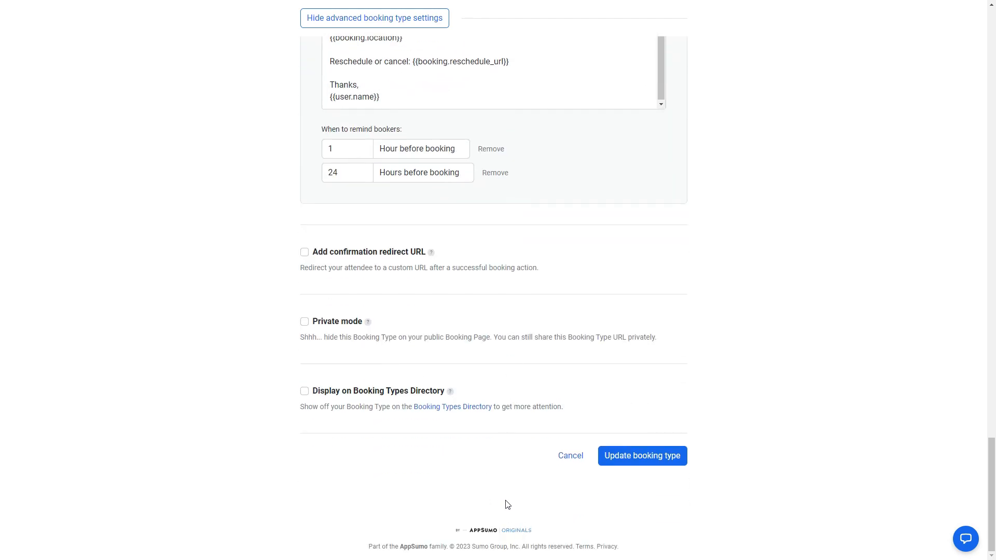
scroll(565, 402, up, 20)
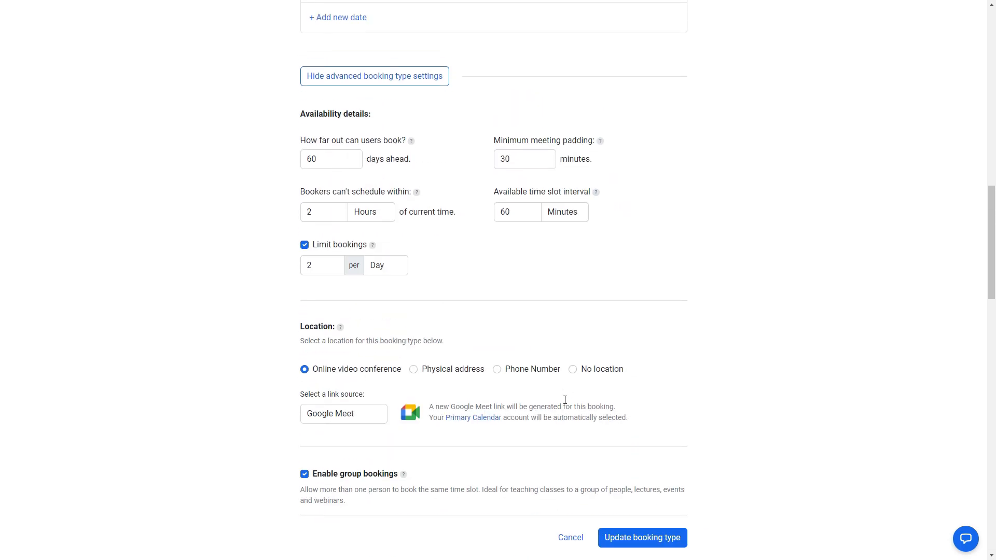